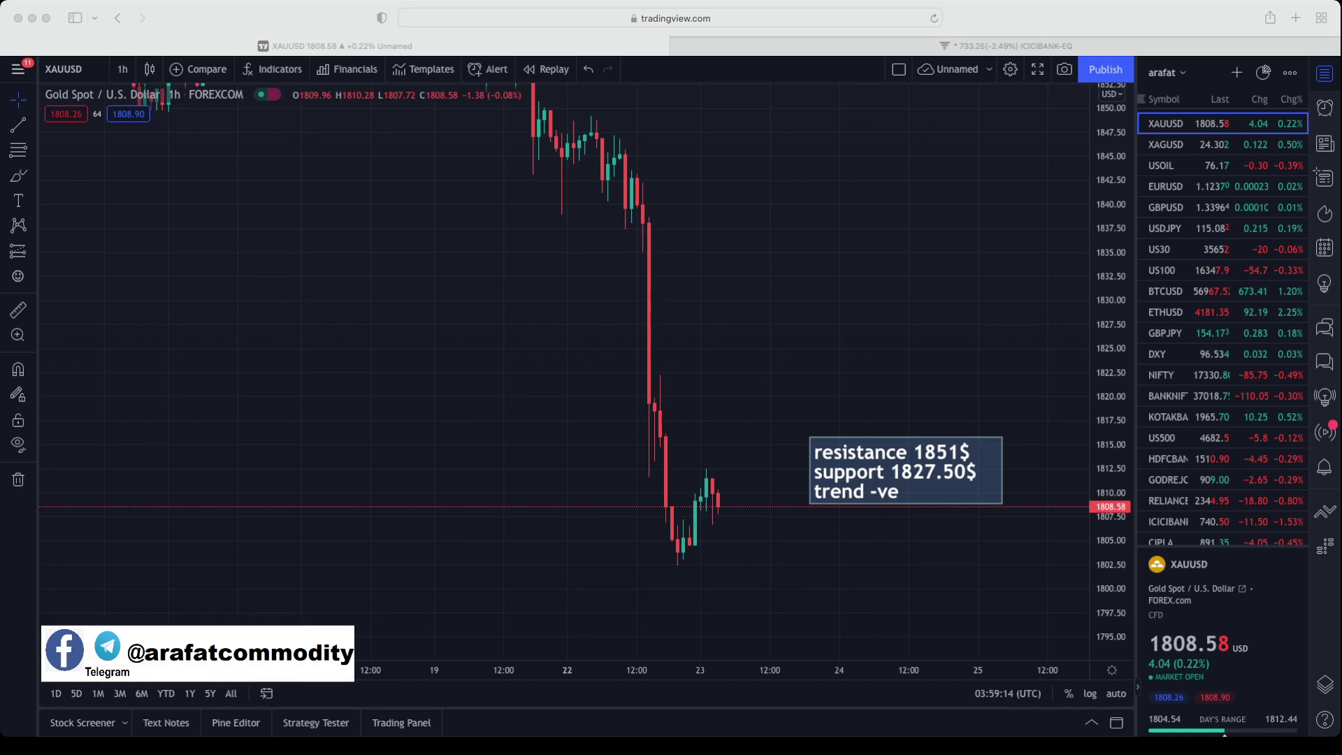
Step: Set the XAUUSD chart to 1 day and drag its level note next to the newest candles
left_click(122, 68)
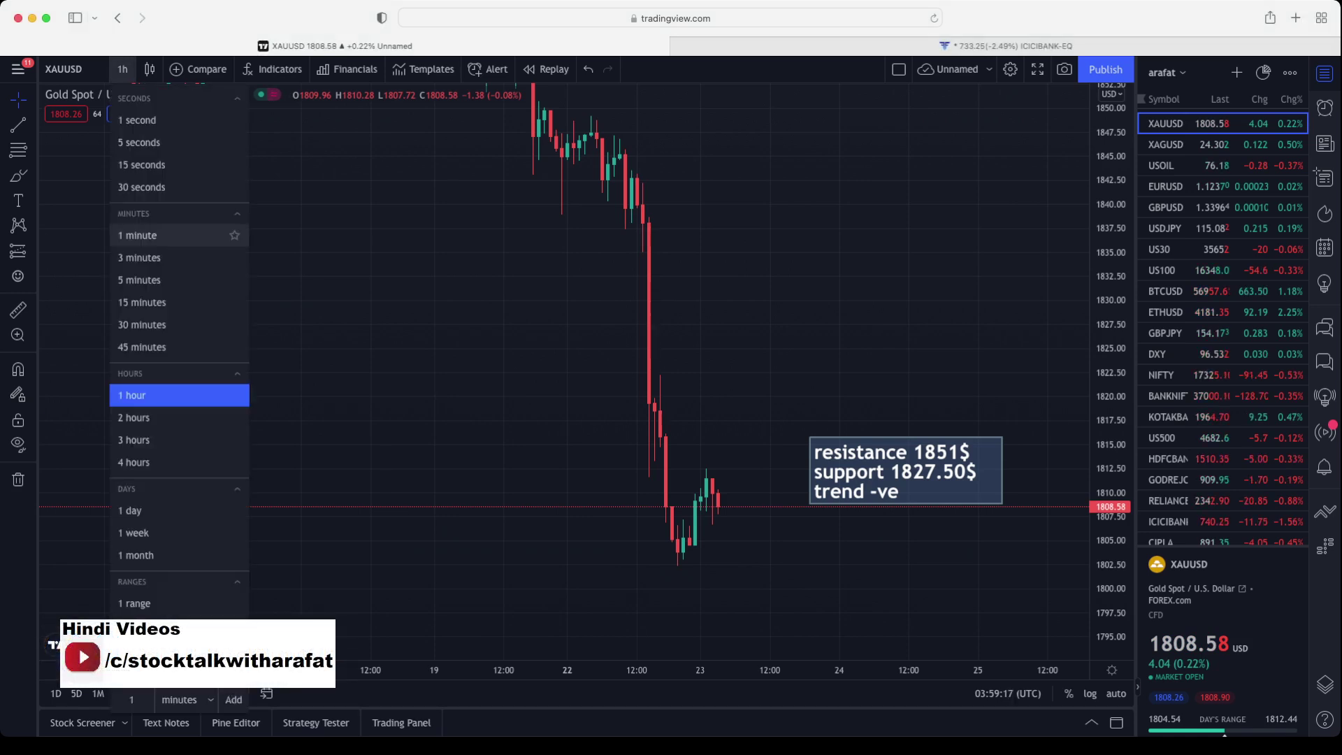
left_click(132, 510)
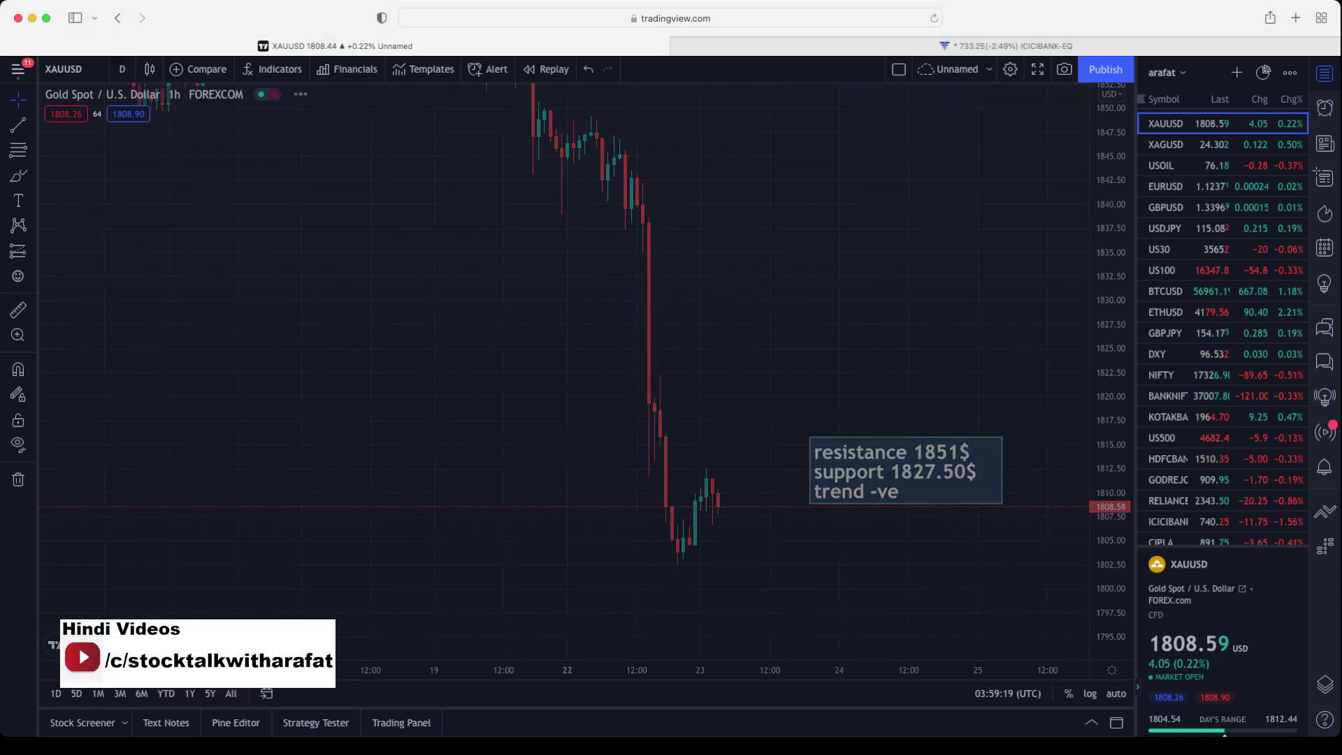
left_click(1166, 144)
left_click(1165, 123)
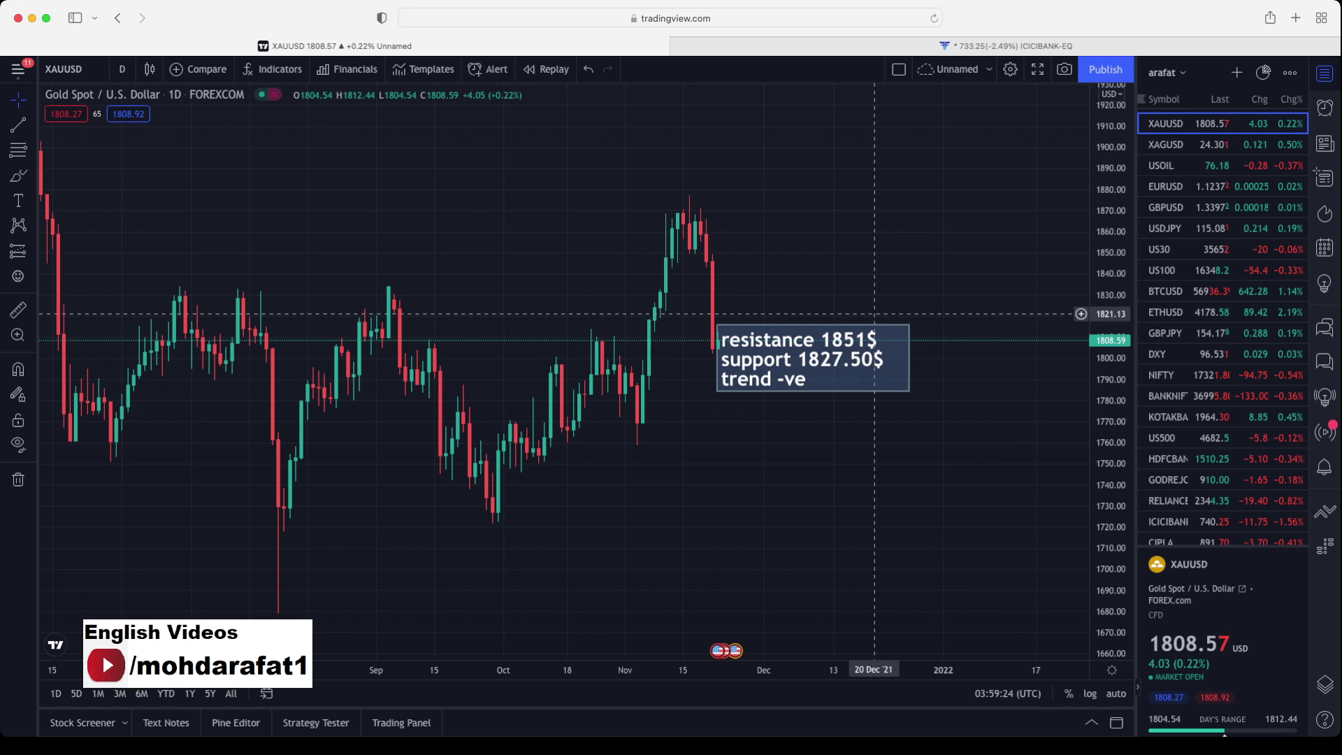
left_click_drag(811, 351, 846, 360)
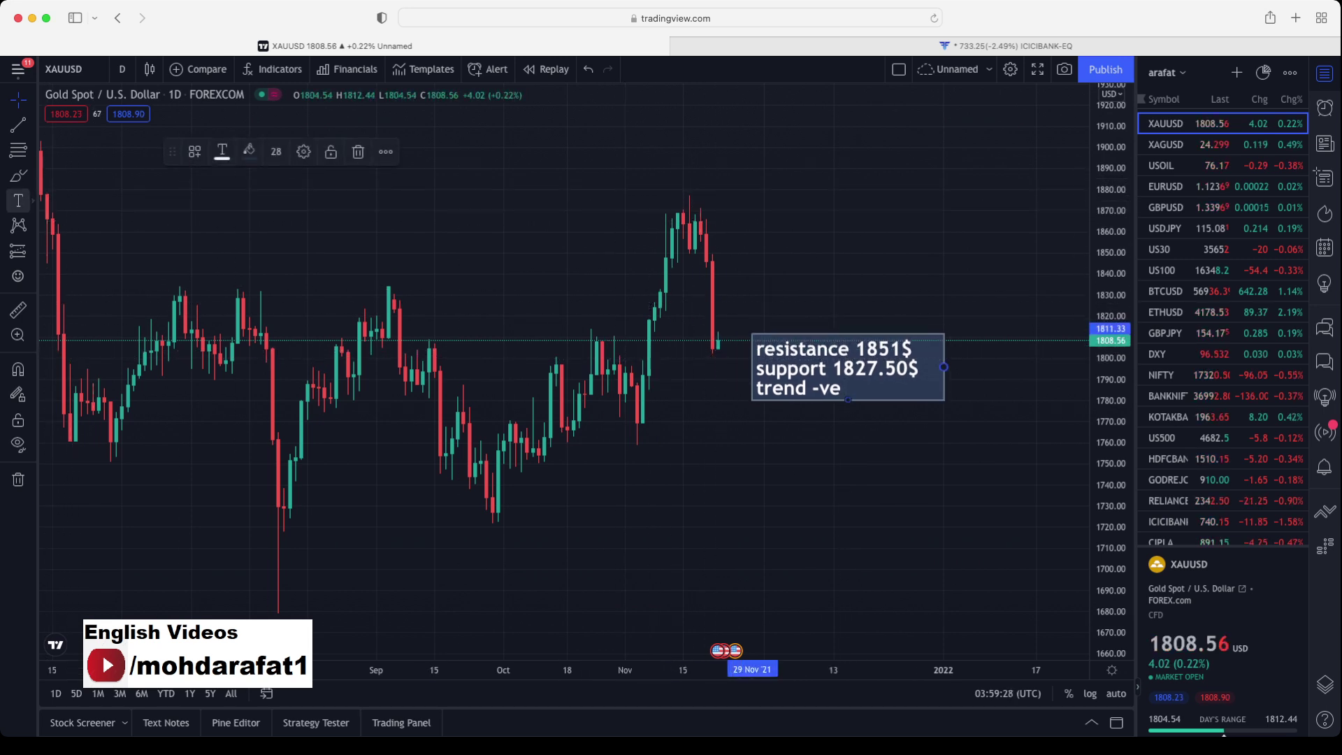
left_click(18, 175)
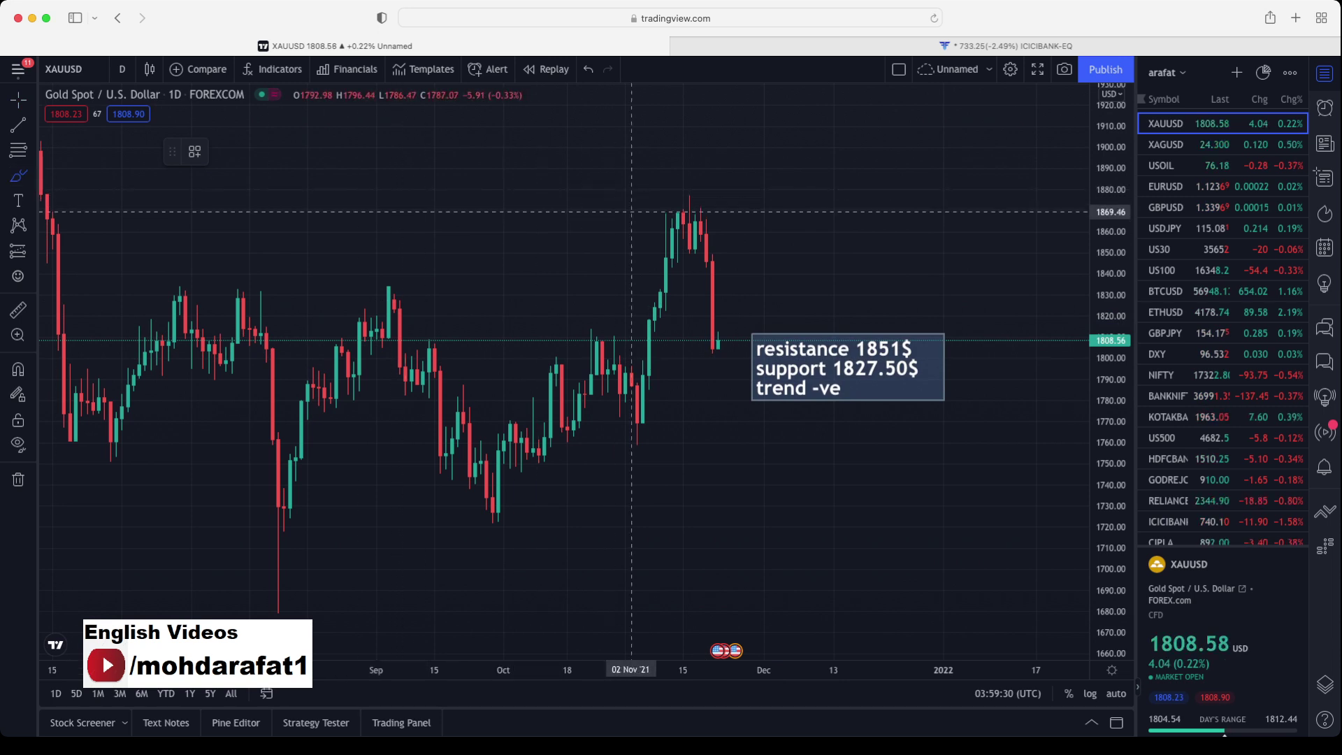
Step: Circle the gold peak candles with the brush, then return XAUUSD to the 1h interval
mouse_move(633, 210)
left_mouse_down()
mouse_move(674, 195)
mouse_move(728, 227)
mouse_move(704, 264)
mouse_move(637, 219)
left_mouse_up()
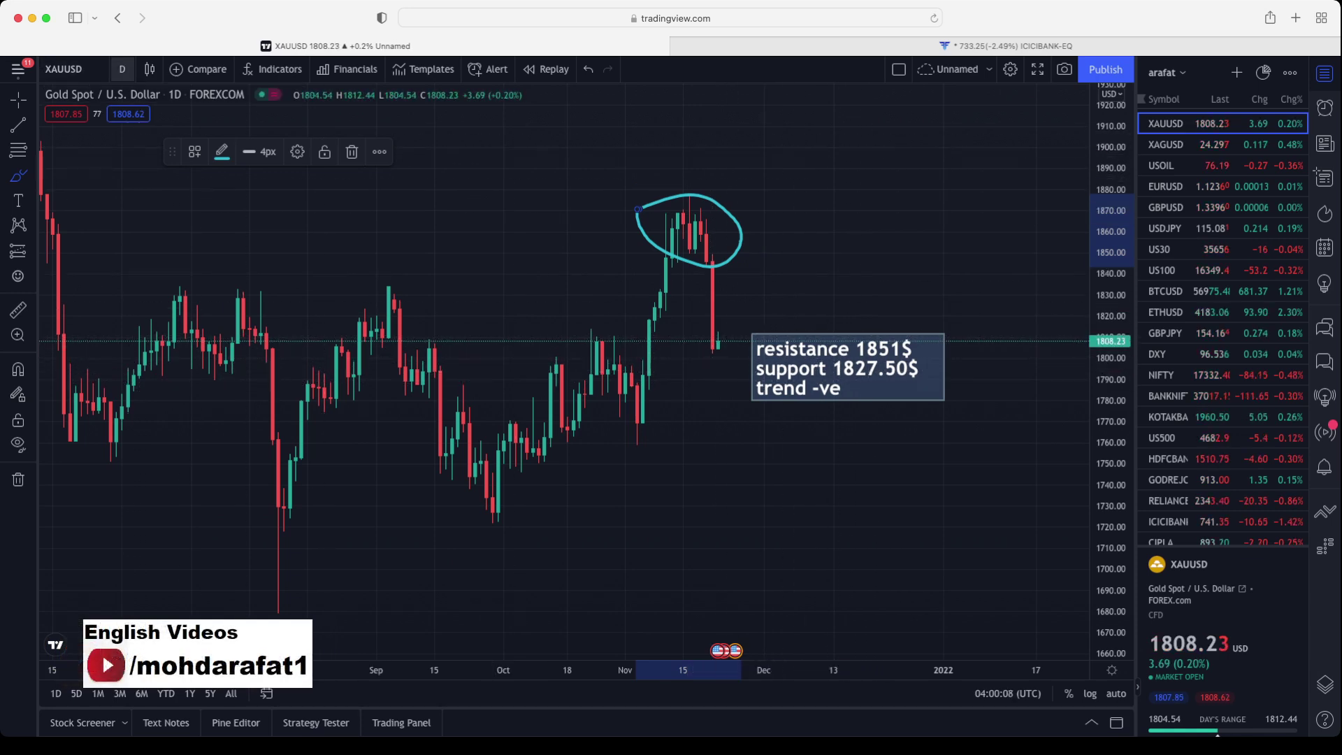
left_click(122, 70)
left_click(136, 394)
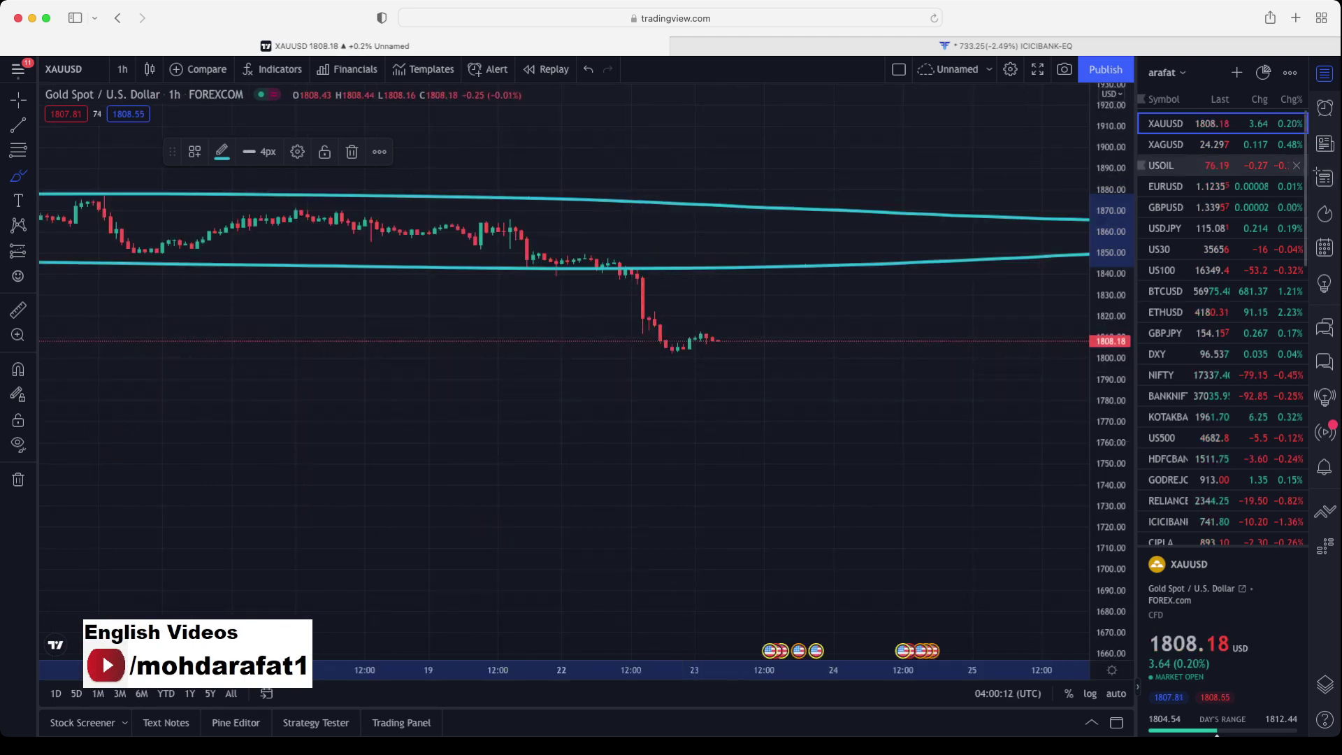
Step: Reload the gold chart and delete all drawings from it, including a test brush curve
left_click(1174, 143)
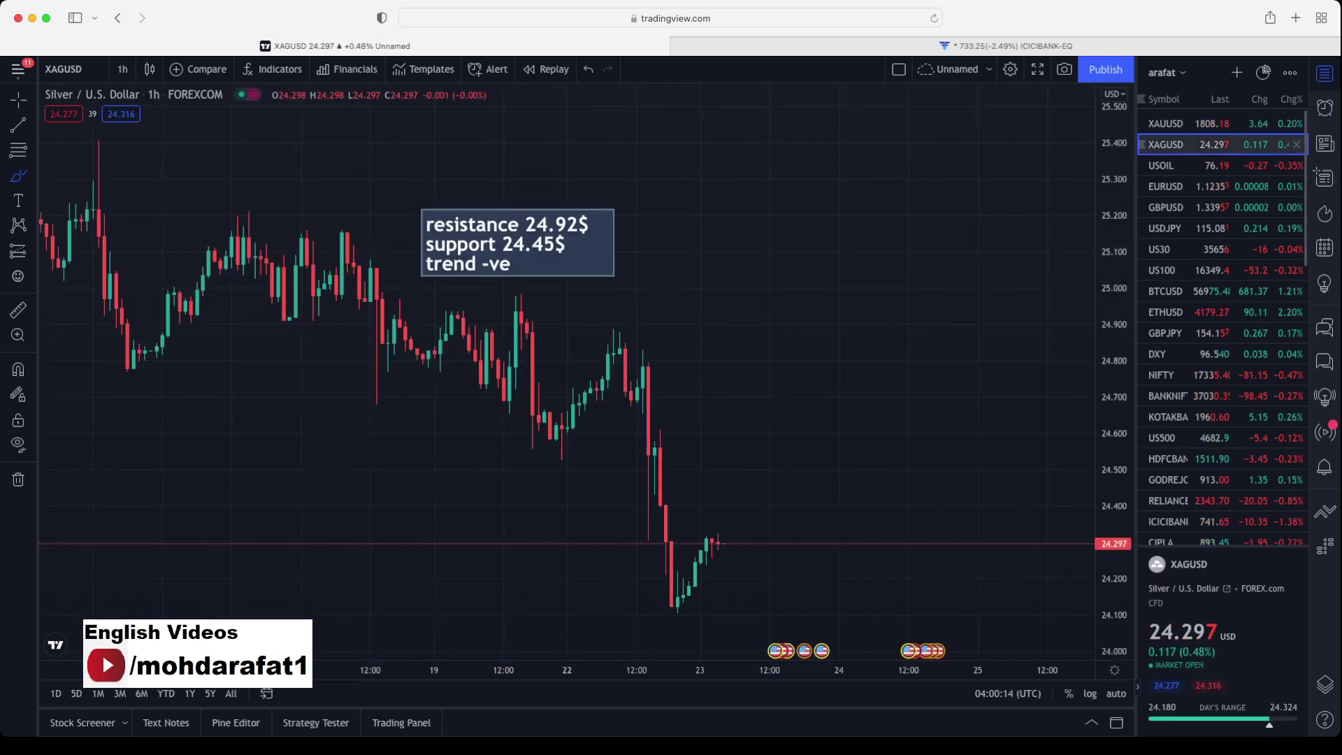
left_click(1174, 123)
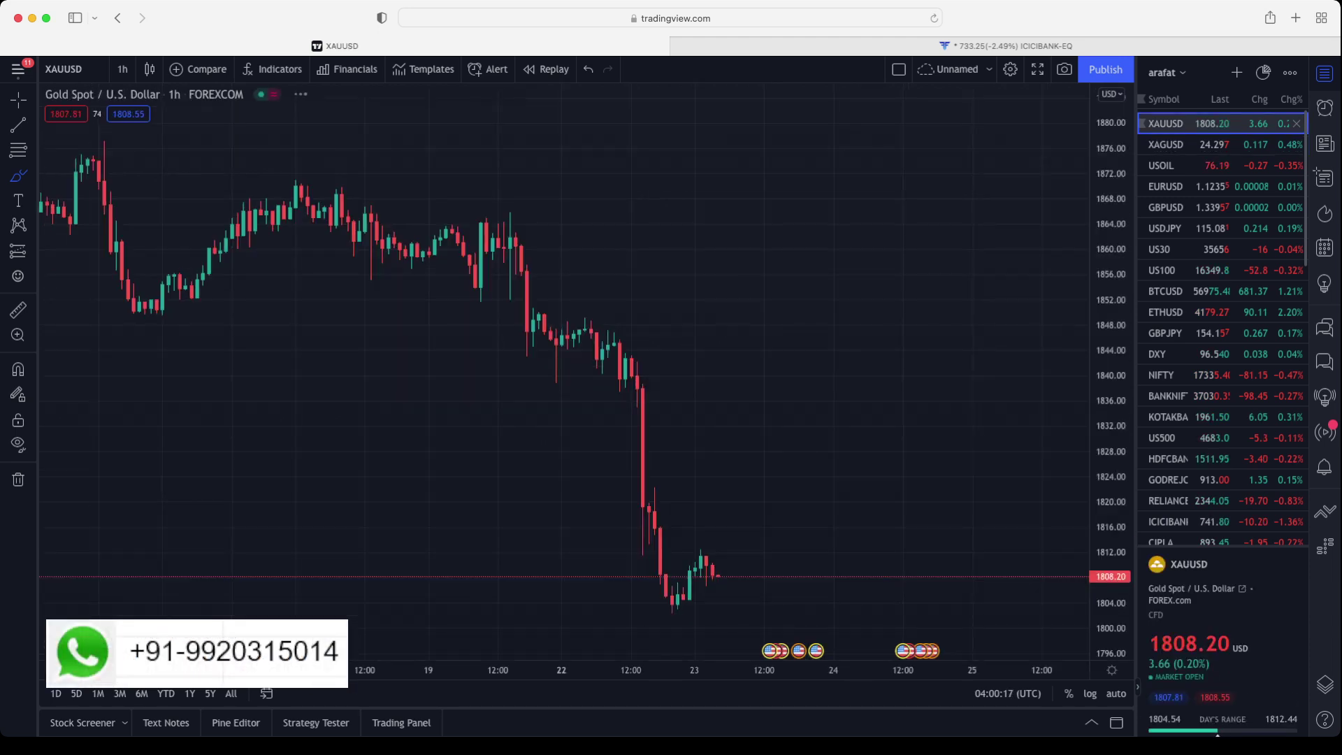
left_click(19, 478)
left_click_drag(877, 408, 908, 292)
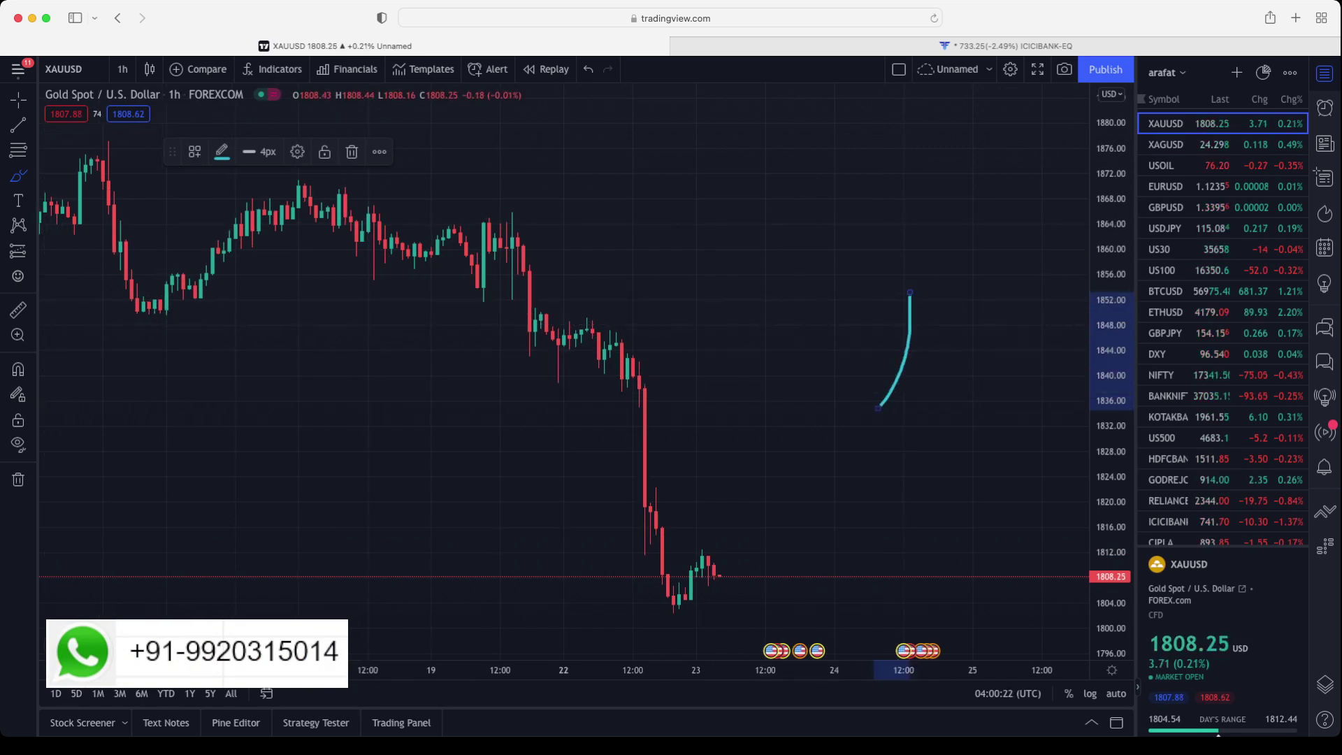
left_click(18, 479)
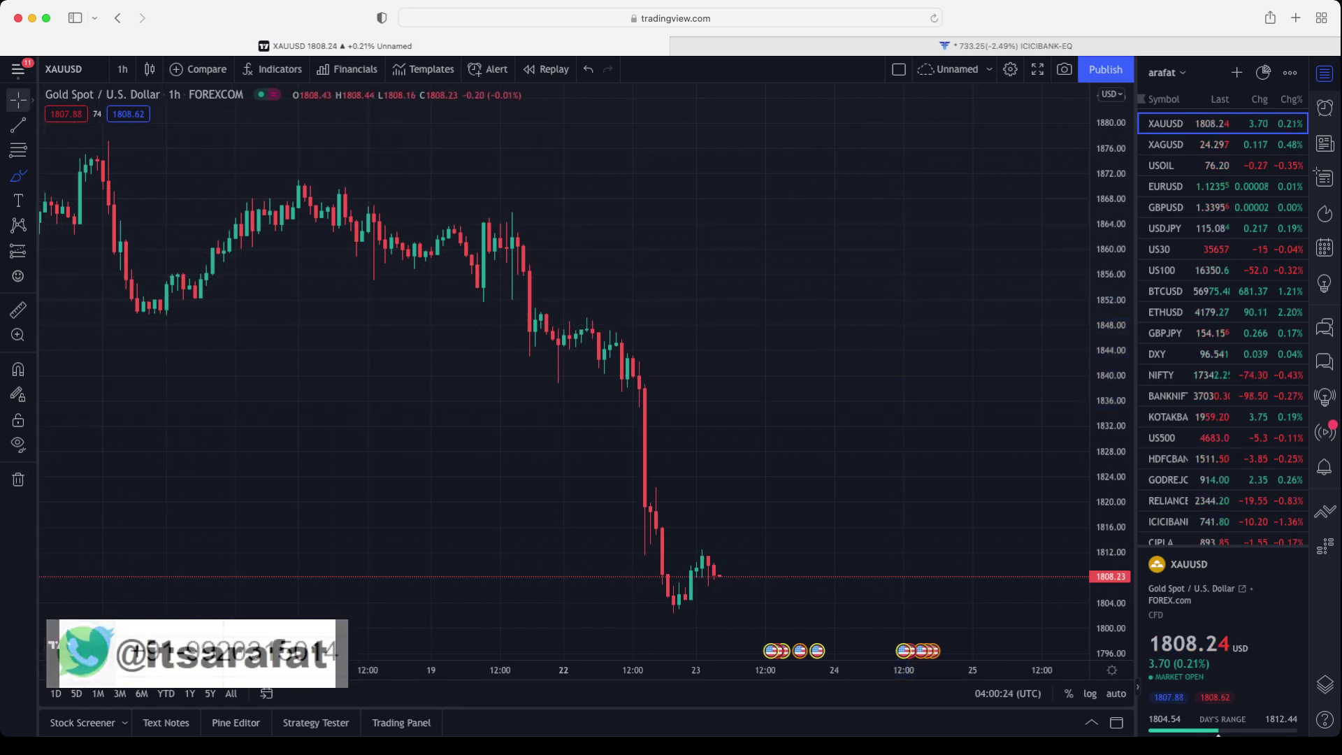
Step: Zoom into the latest 1h gold candles showing the slide toward 1808
left_click(32, 100)
left_click(63, 99)
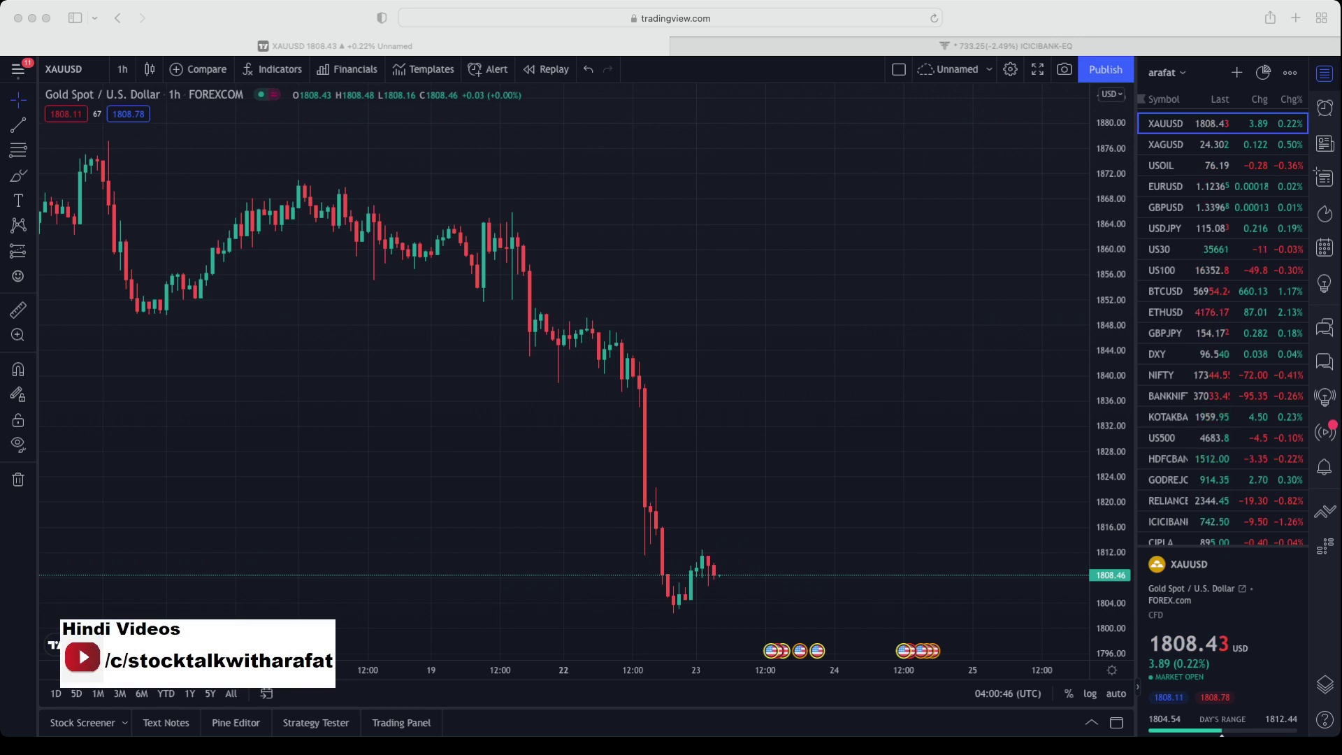
left_click(842, 476)
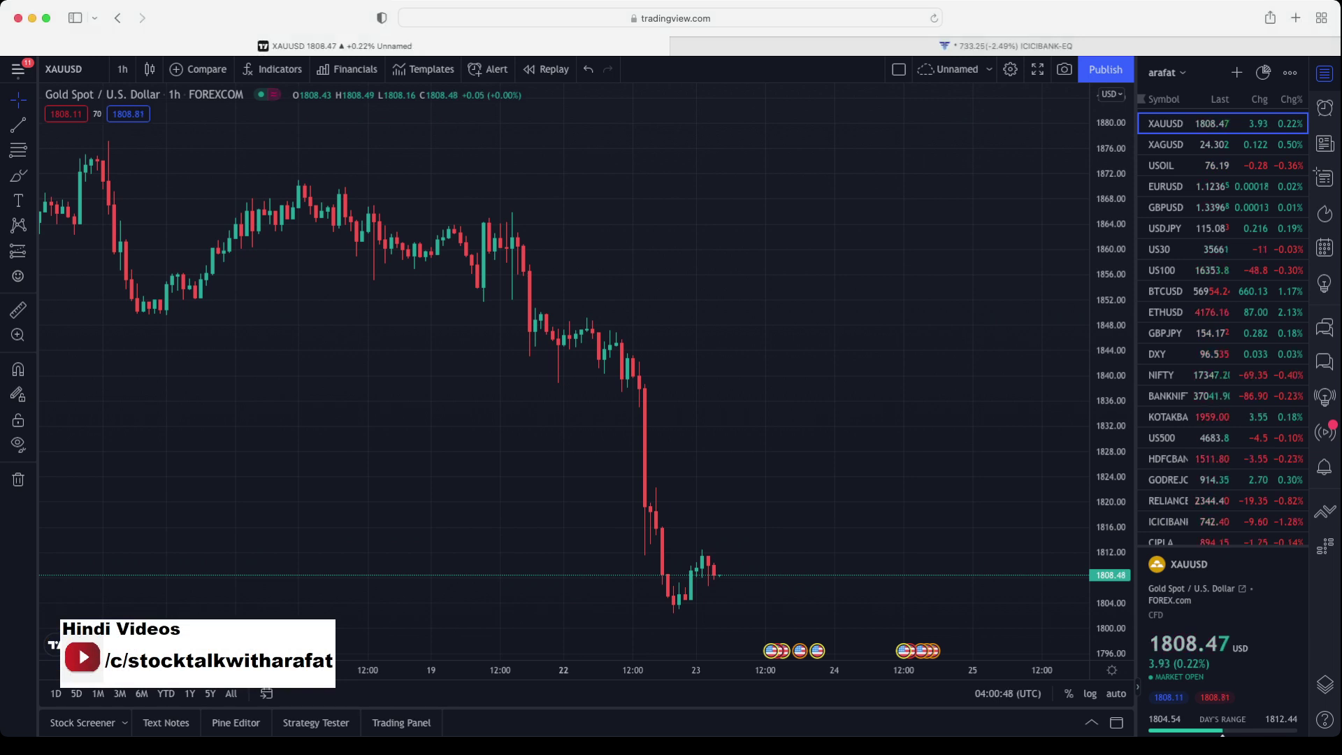
scroll(843, 476, "up", 5)
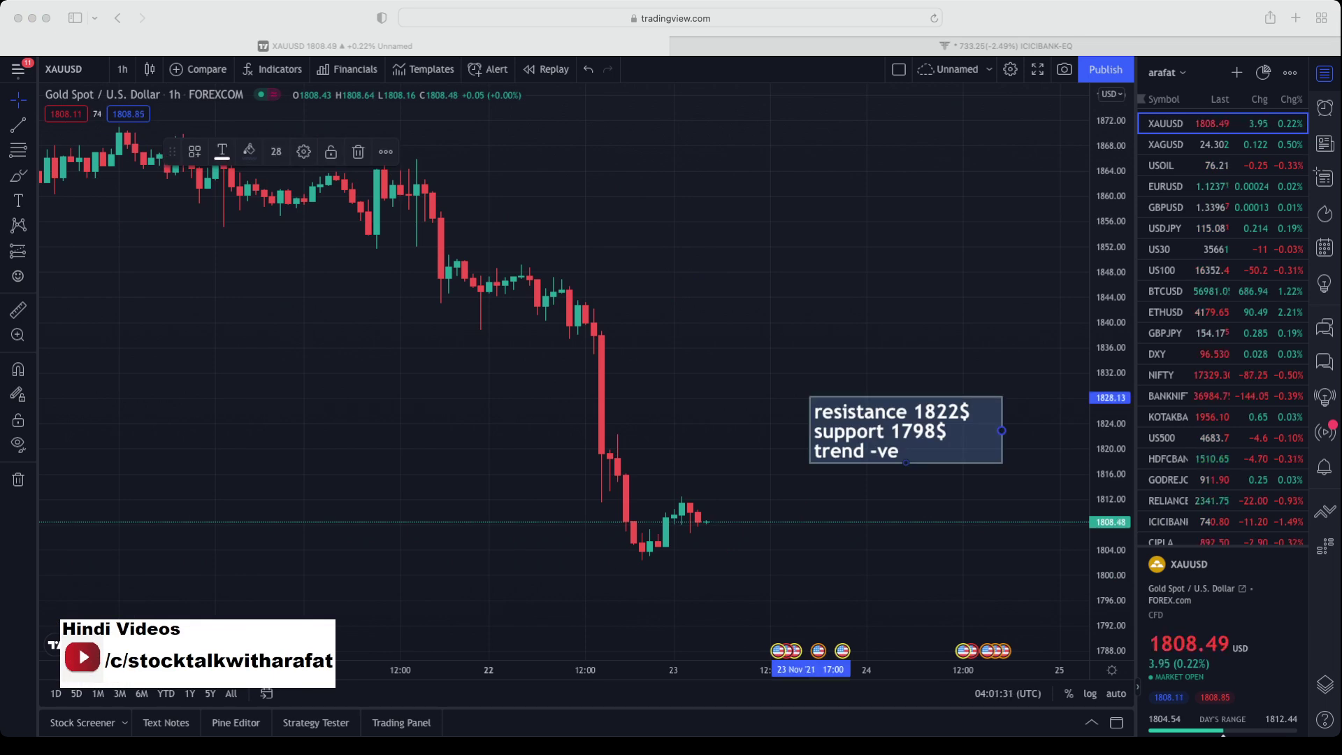
Step: Move the 'resistance 1822$ support 1798$ trend -ve' note beside the gold price drop
left_click(891, 392)
left_click_drag(891, 392, 793, 329)
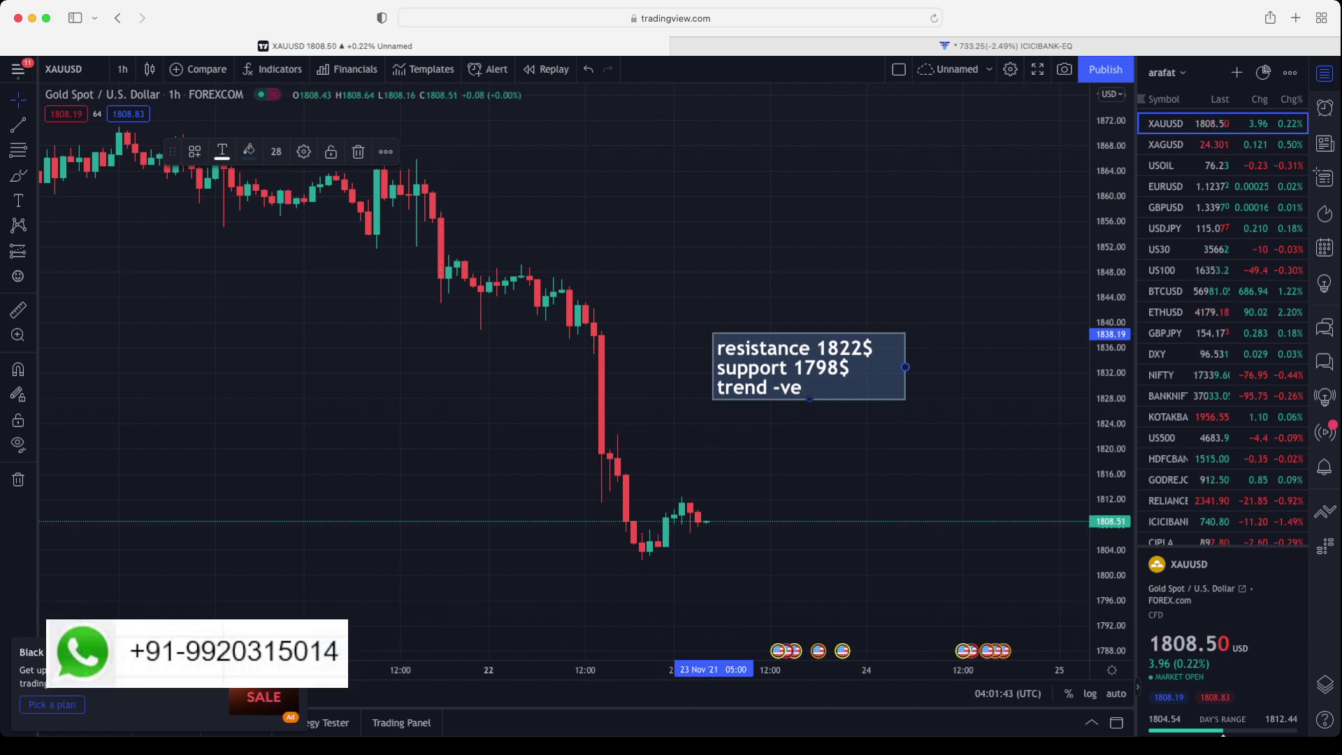
left_click(298, 649)
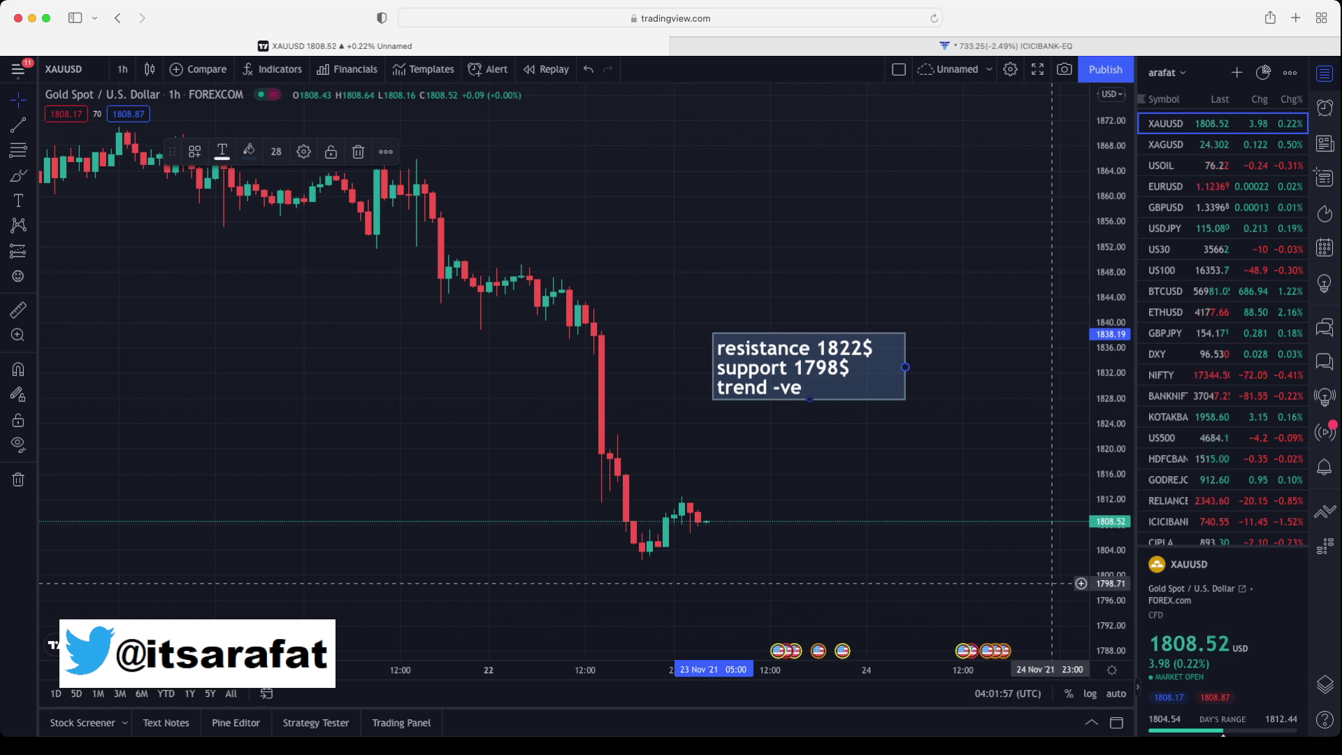
left_click(1052, 582)
left_click_drag(1055, 624, 1059, 573)
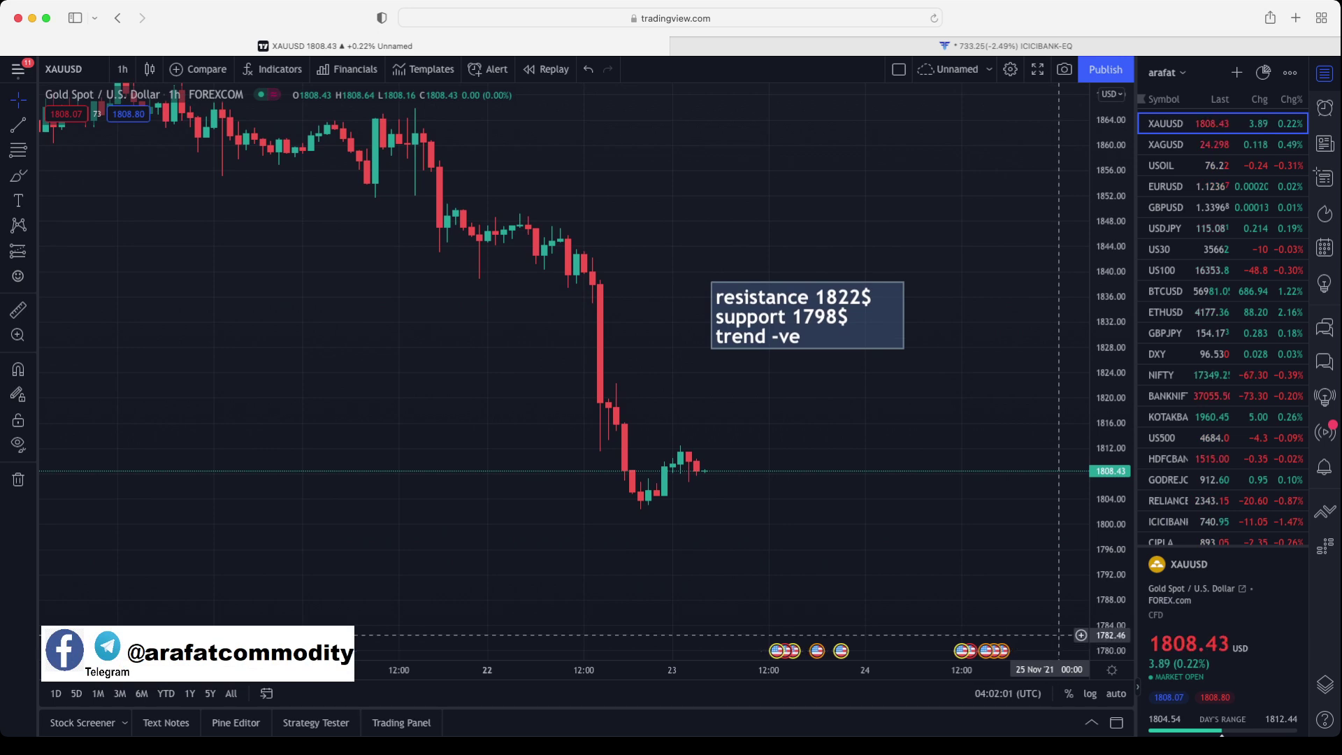
left_click_drag(1016, 434, 1014, 553)
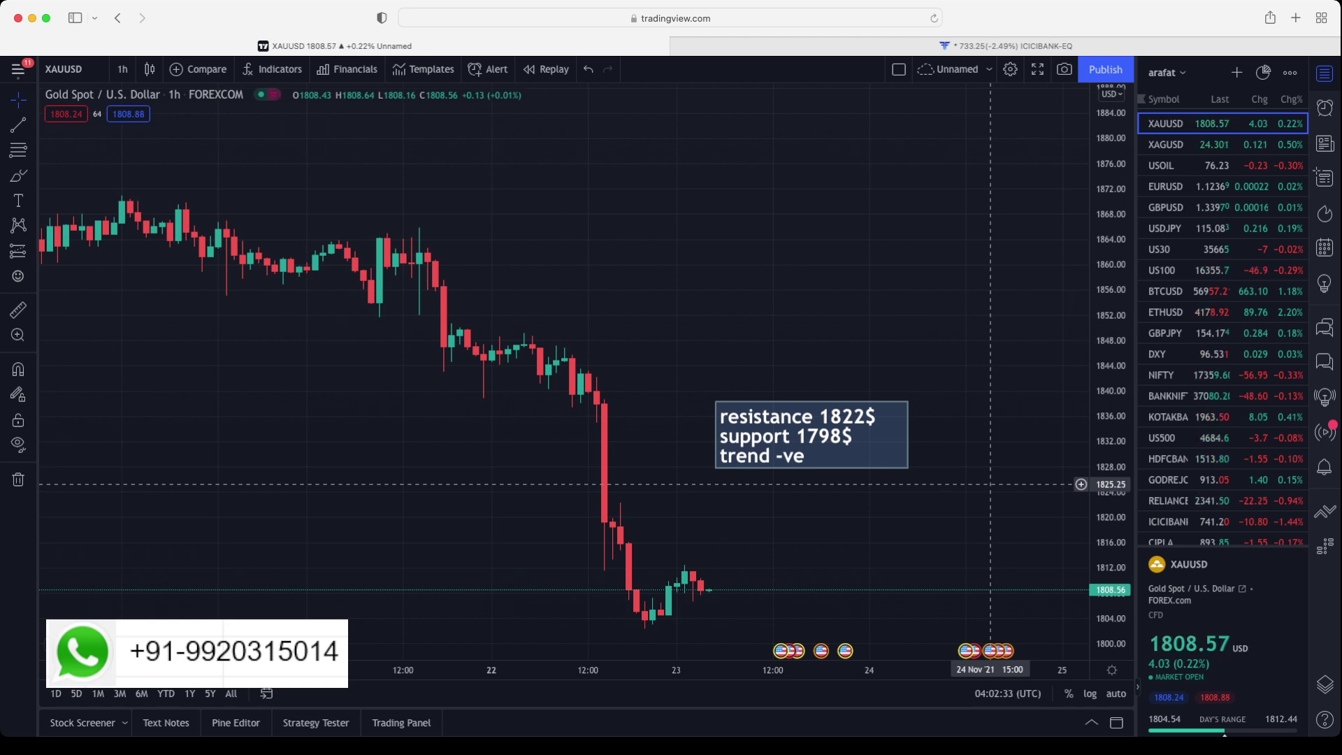
Step: Open XAGUSD and drag its 24.92$/24.45$ level note beside the latest candles
left_click(1181, 144)
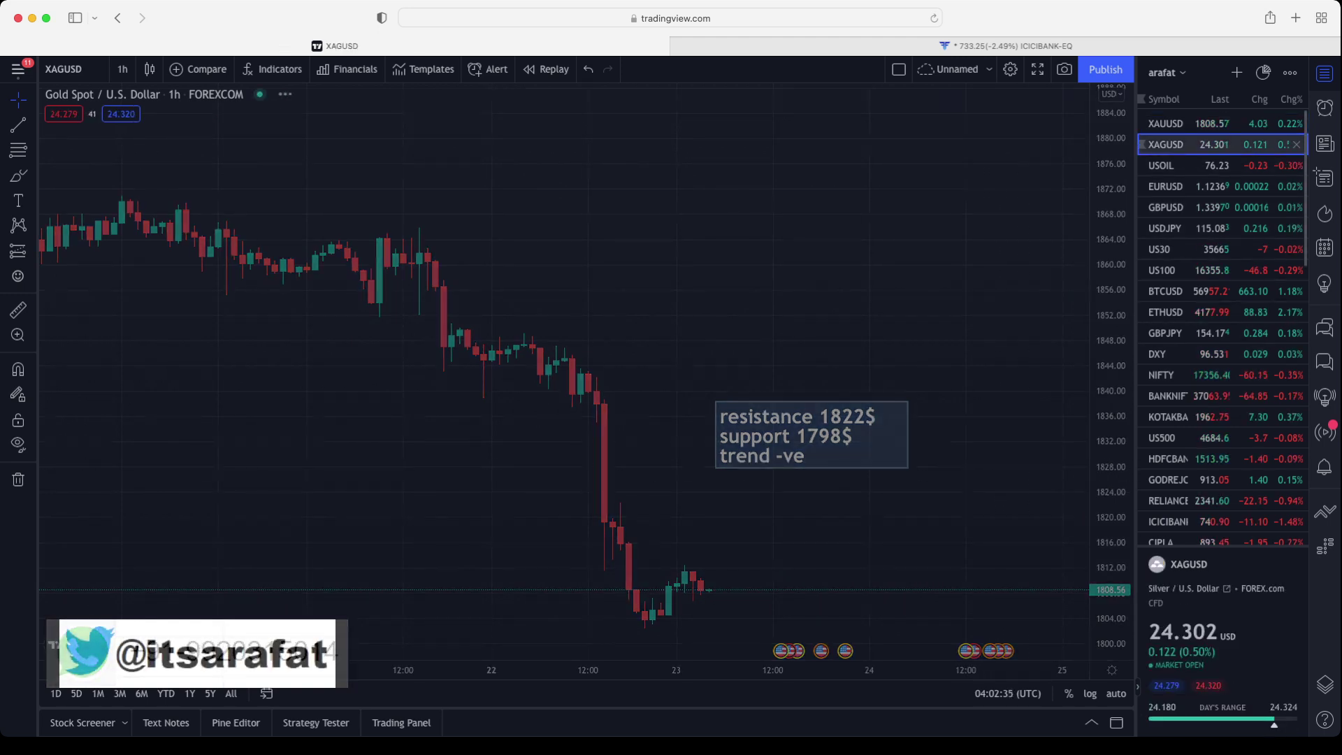
left_click_drag(481, 213, 859, 423)
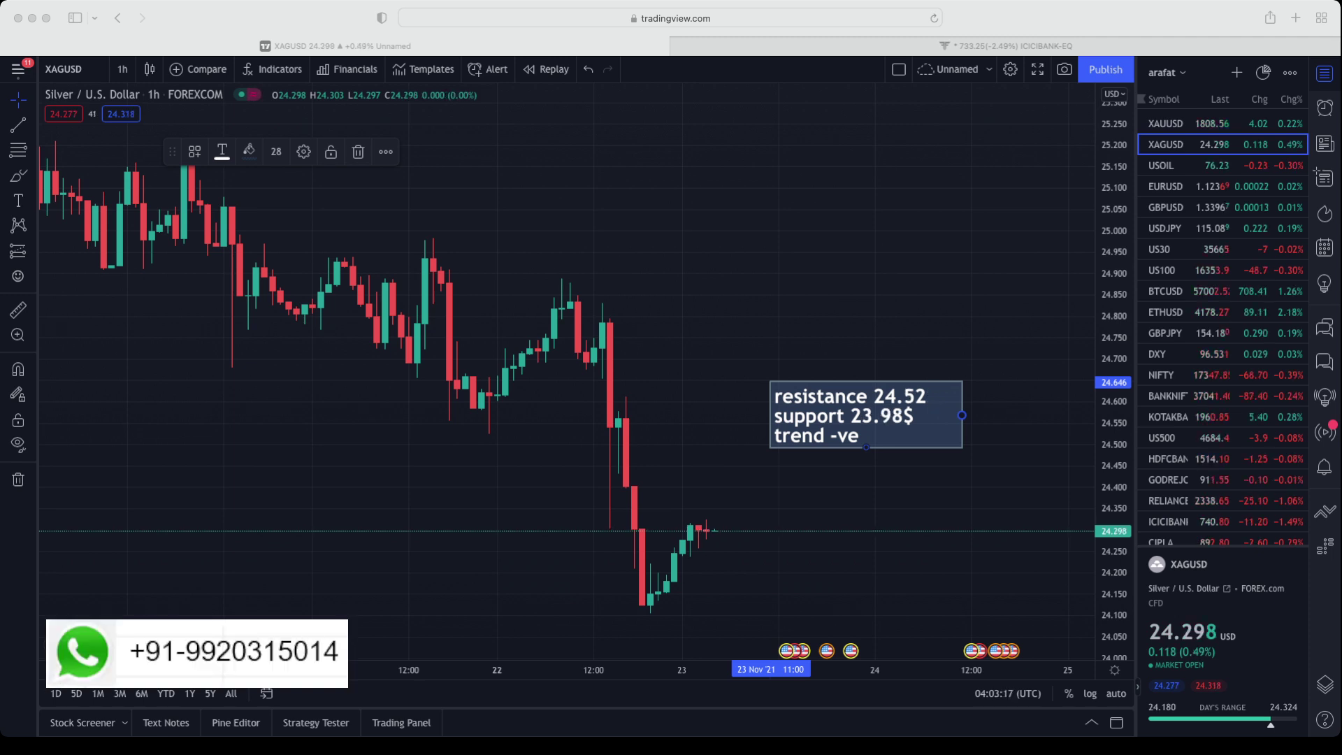
Step: Check the silver note (resistance 24.52, support 23.98$, trend -ve), then load USOIL
key("super+Tab")
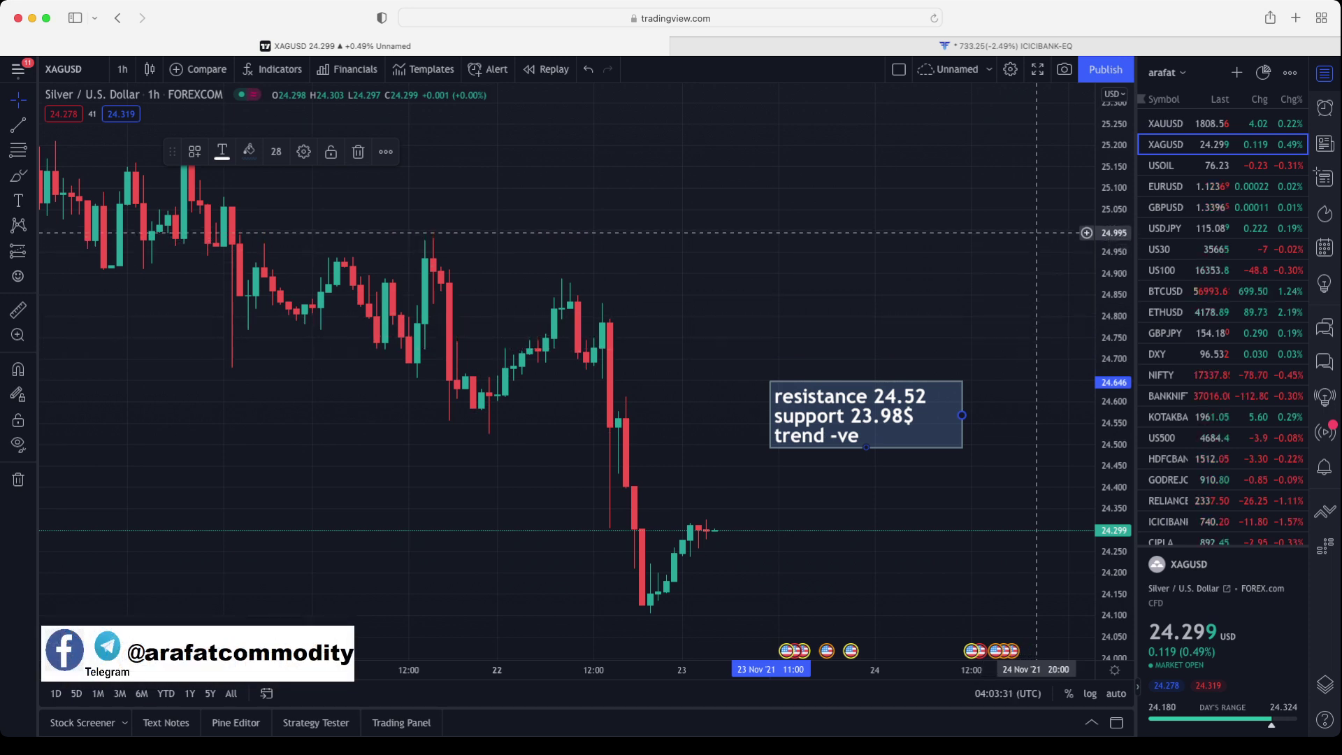
left_click_drag(1022, 513, 1026, 399)
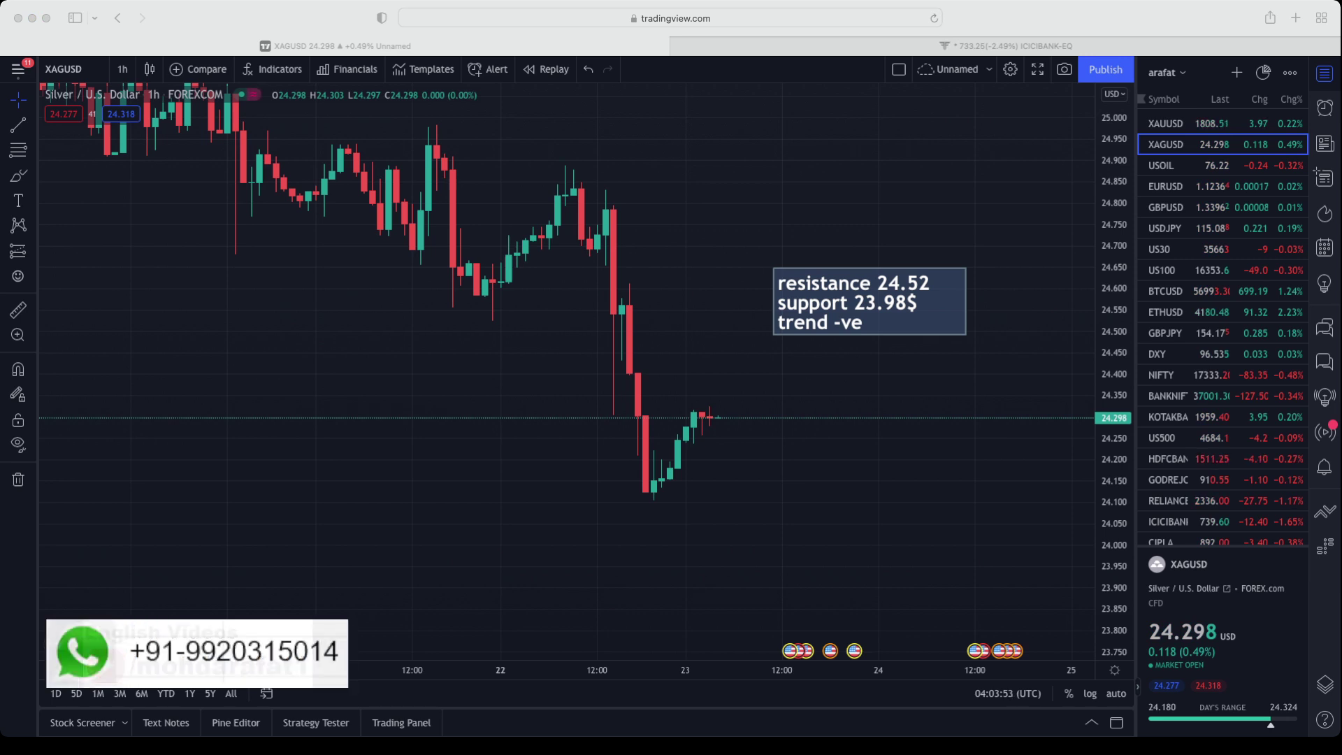
left_click(1161, 165)
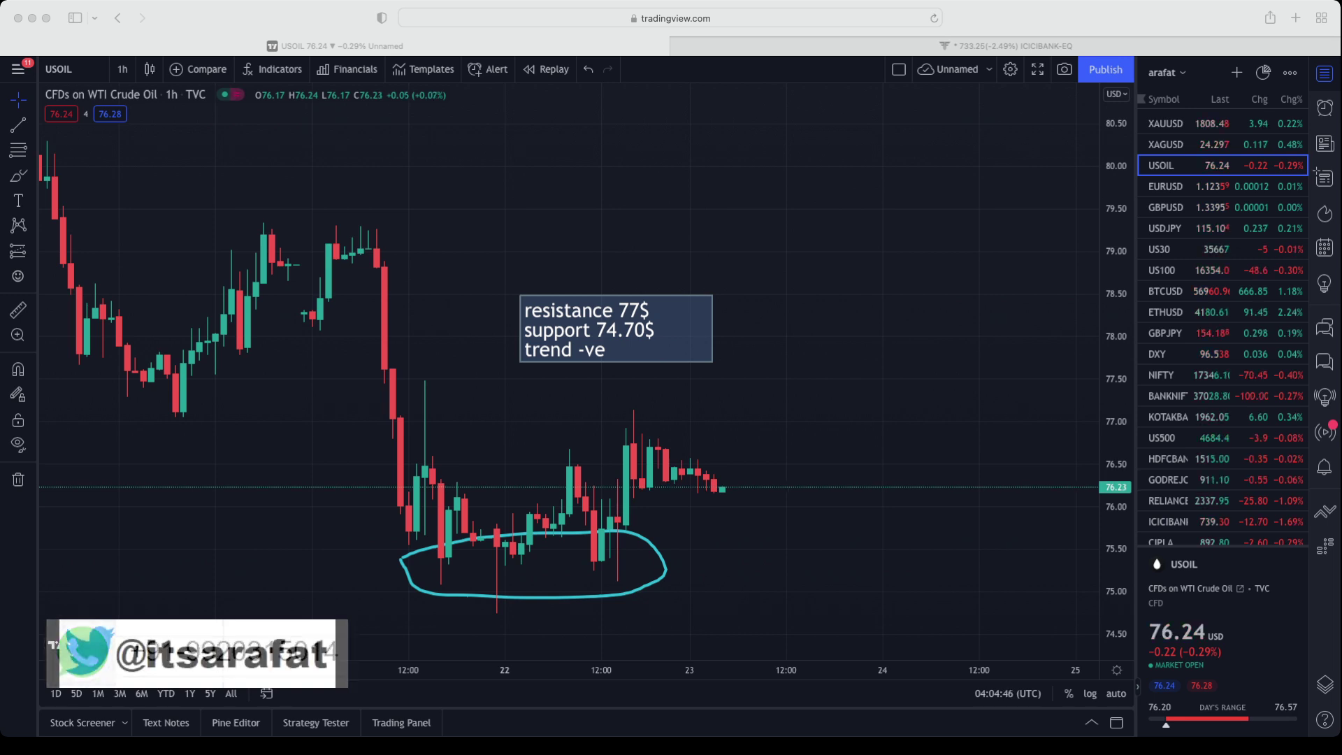
Step: Pan the USOIL chart to inspect the circled 74.70$ support zone, then load EURUSD
left_click_drag(930, 492, 950, 426)
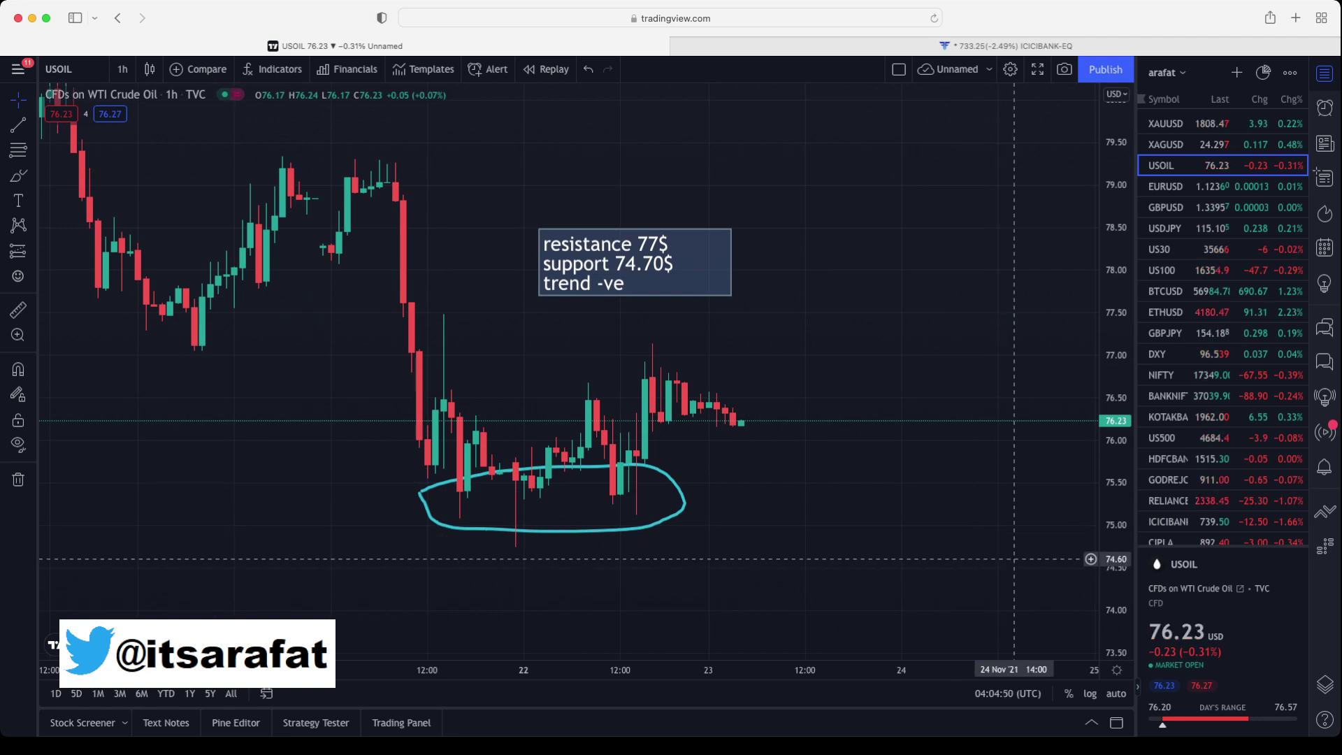
left_click_drag(1022, 384, 992, 460)
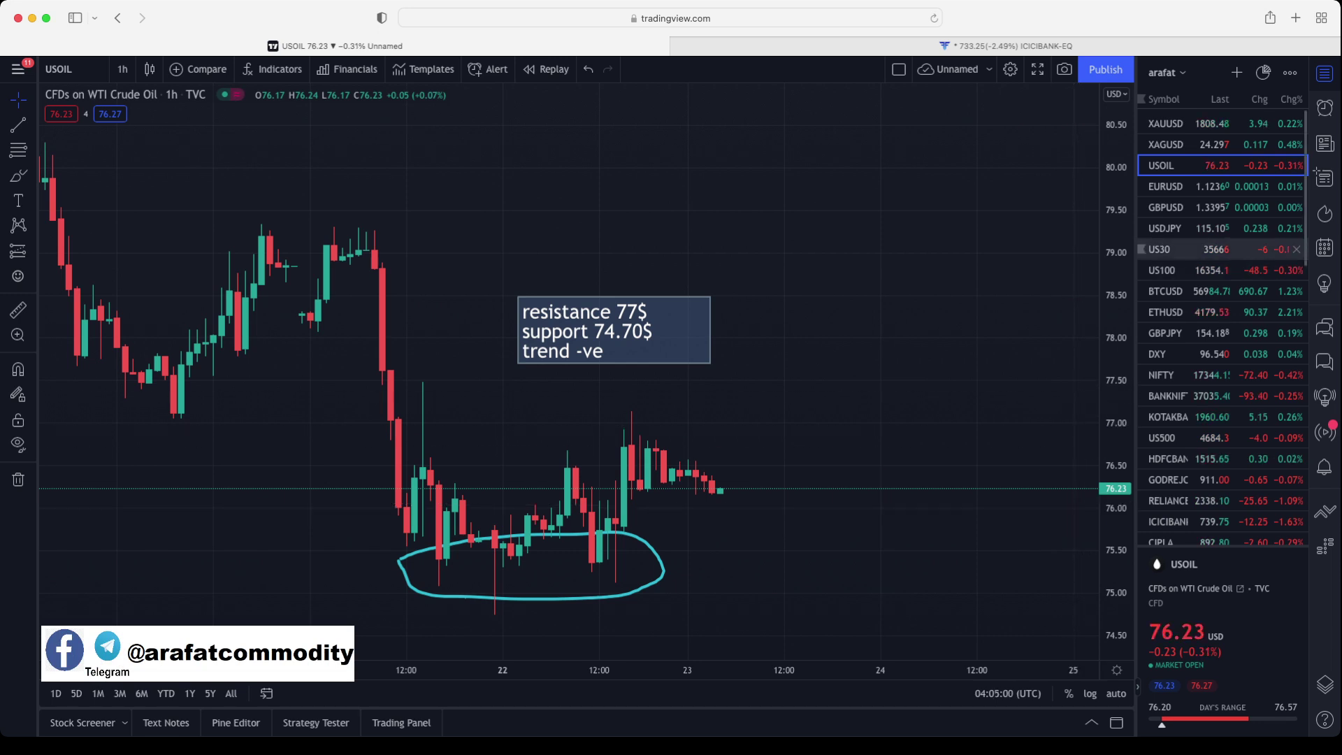
left_click(1173, 186)
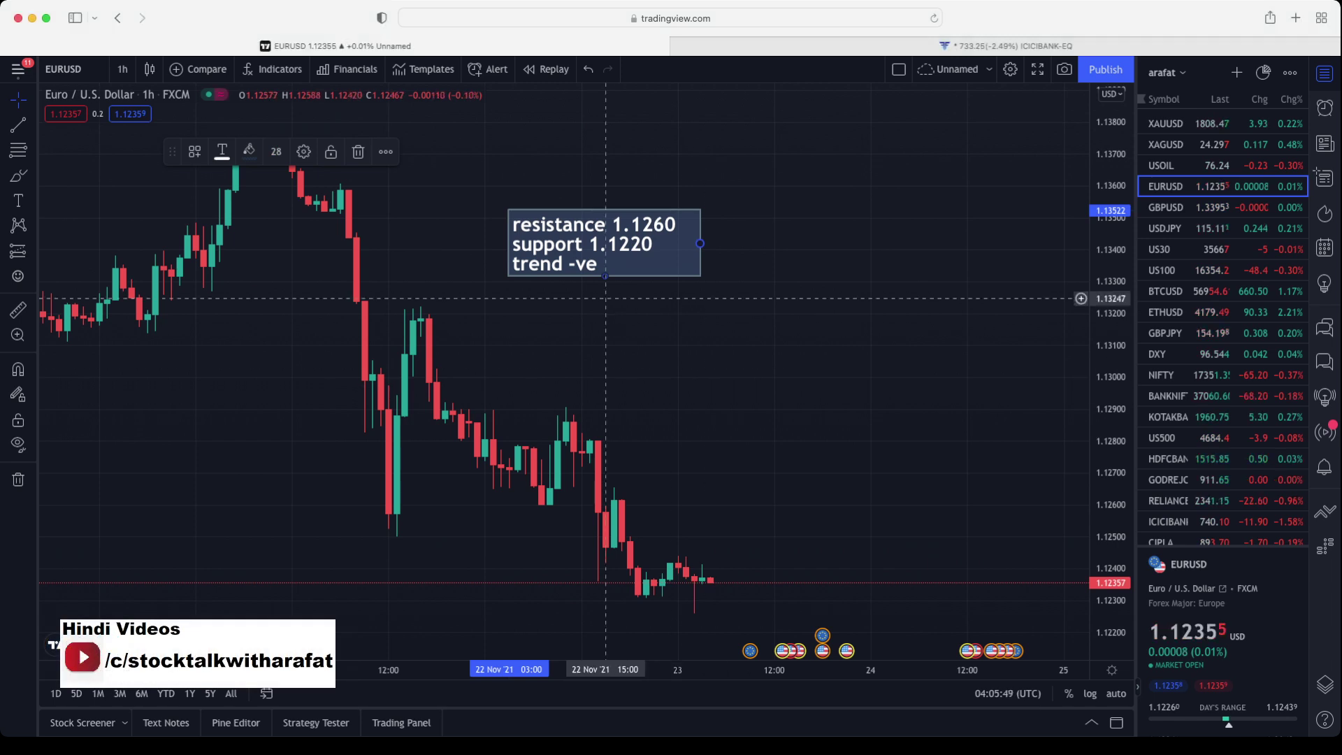
Step: Place the EURUSD 1.1260/1.1220 note beside the latest candles, then load GBPUSD
left_click_drag(589, 241, 838, 437)
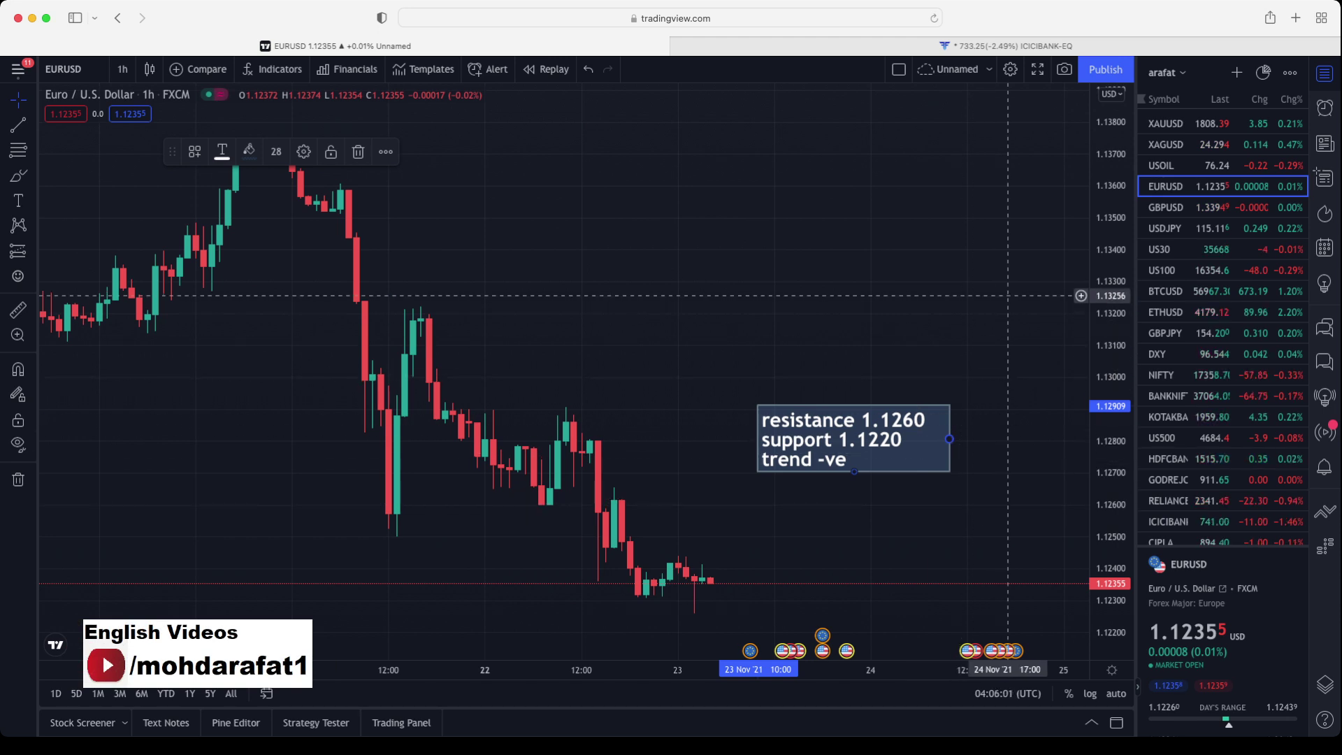
left_click_drag(975, 489, 966, 396)
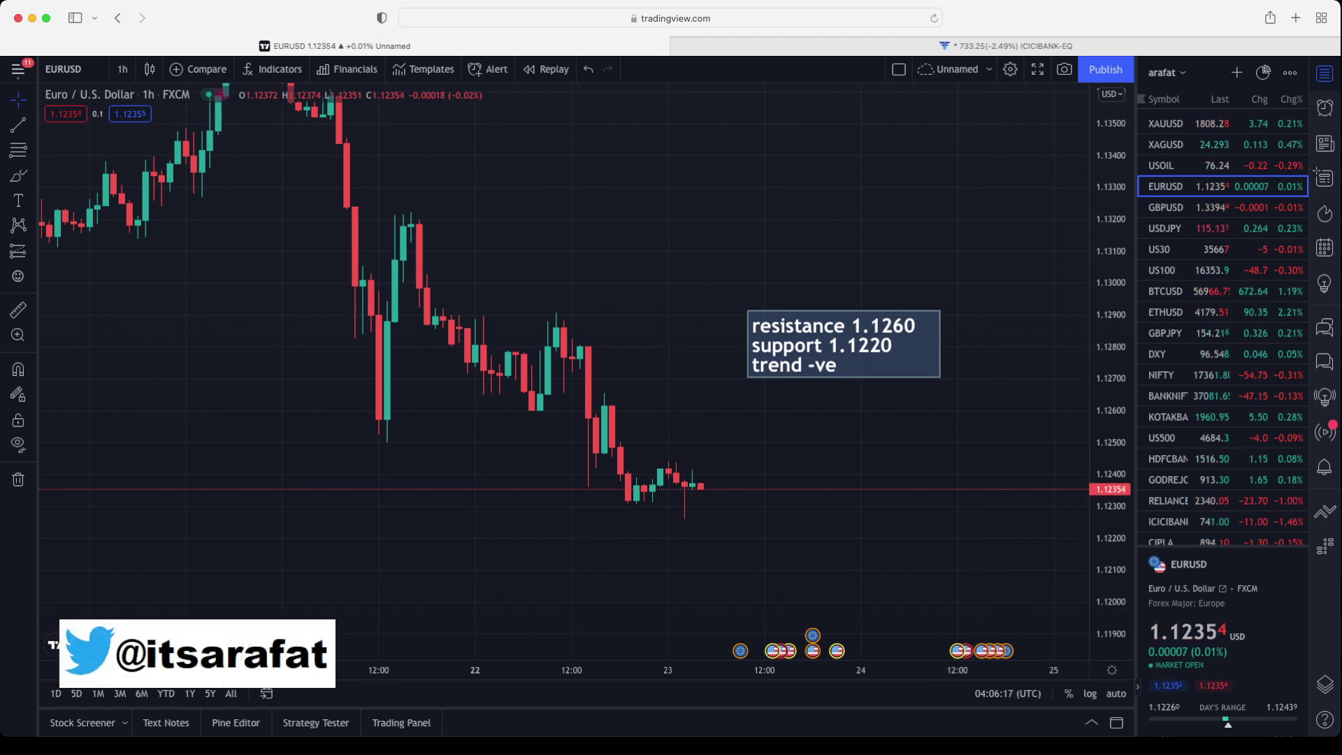
left_click(1166, 207)
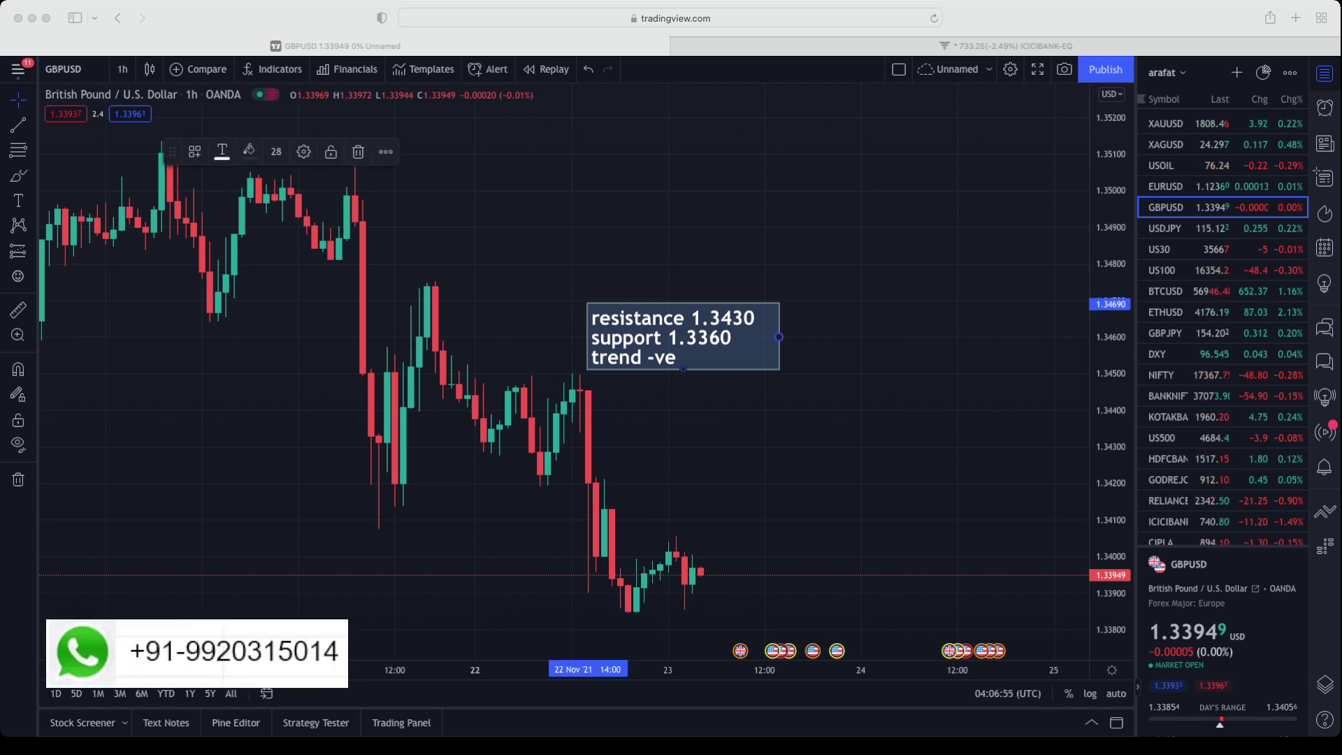
Step: Update the GBPUSD note to resistance 1.3430 and support 1.3360, then load BTCUSD
key("super+Tab")
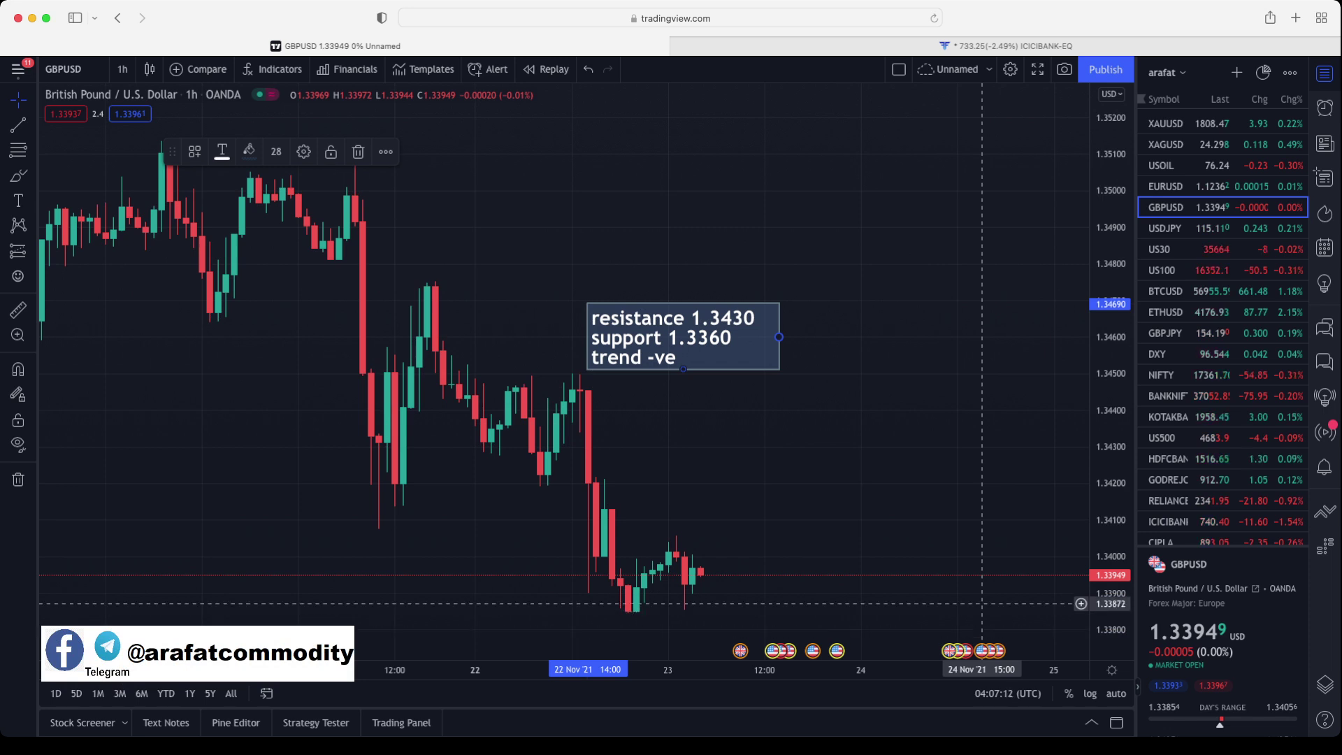
left_click_drag(982, 581, 970, 388)
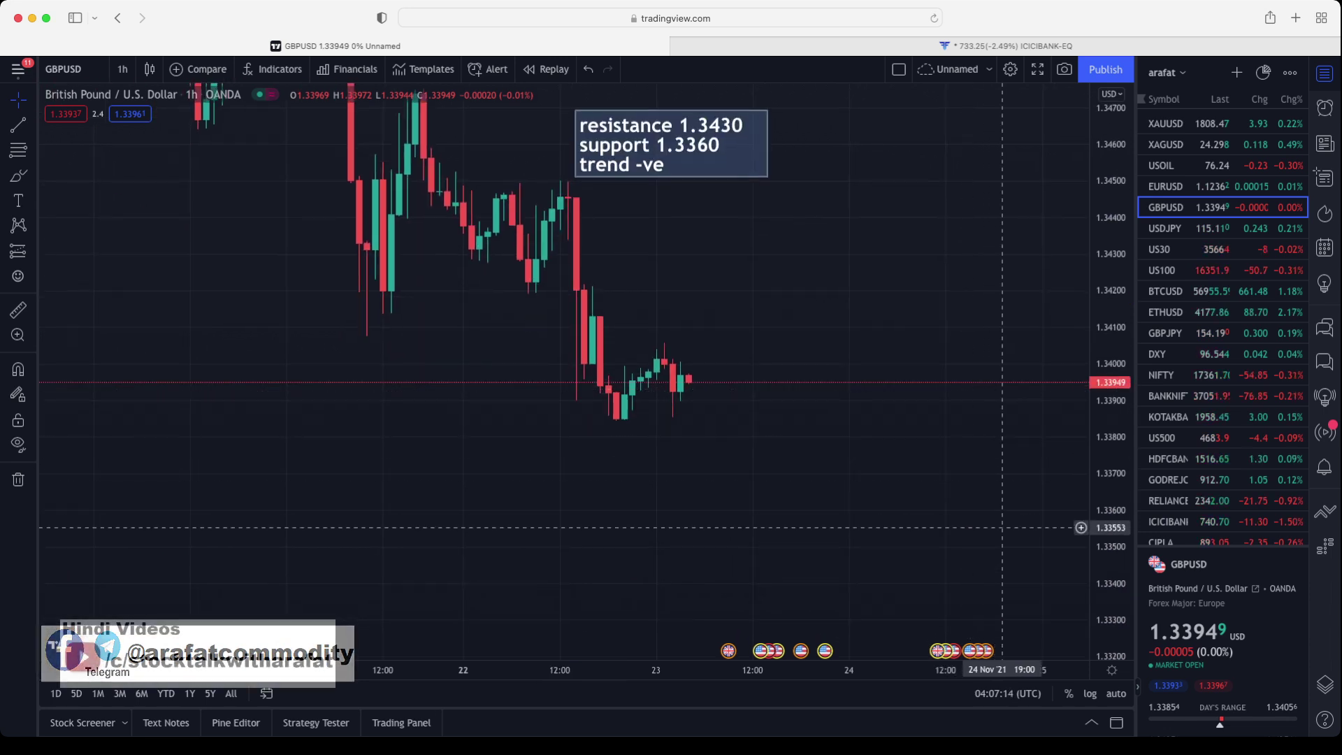
left_click_drag(961, 316, 969, 443)
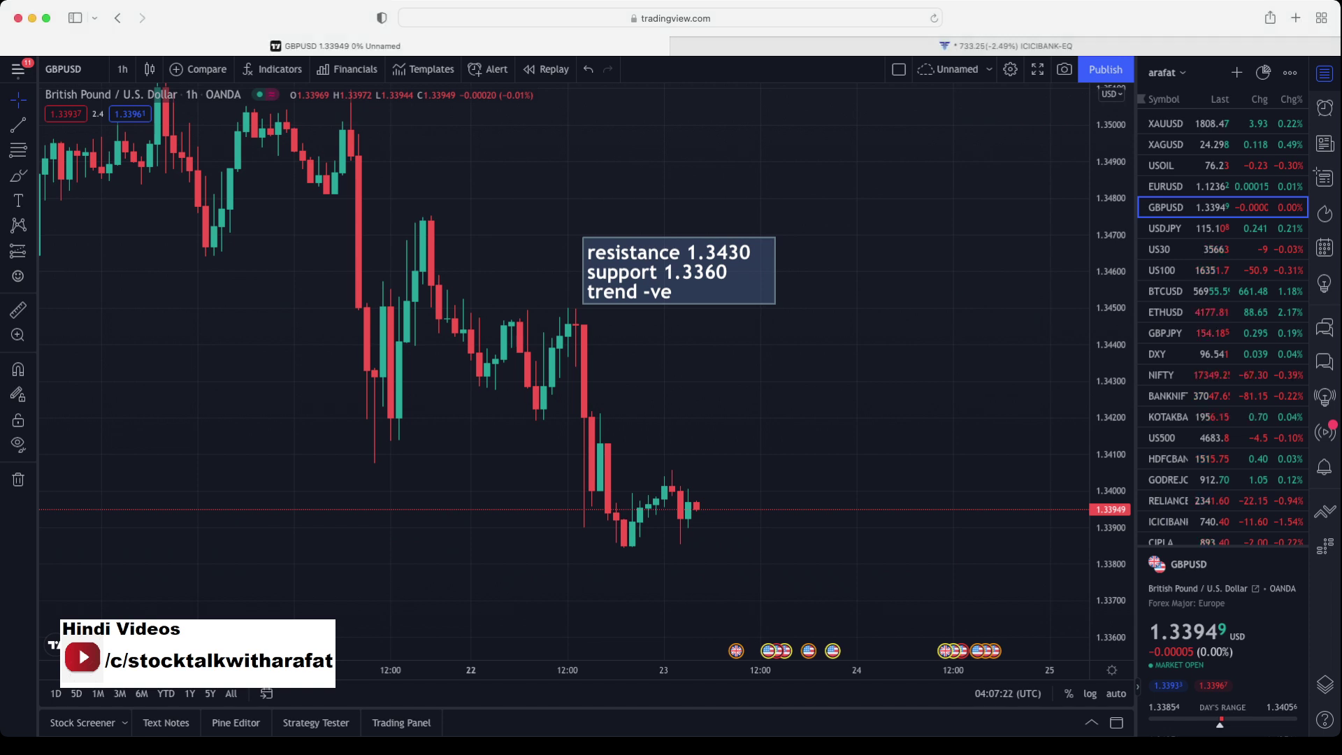
left_click(1165, 290)
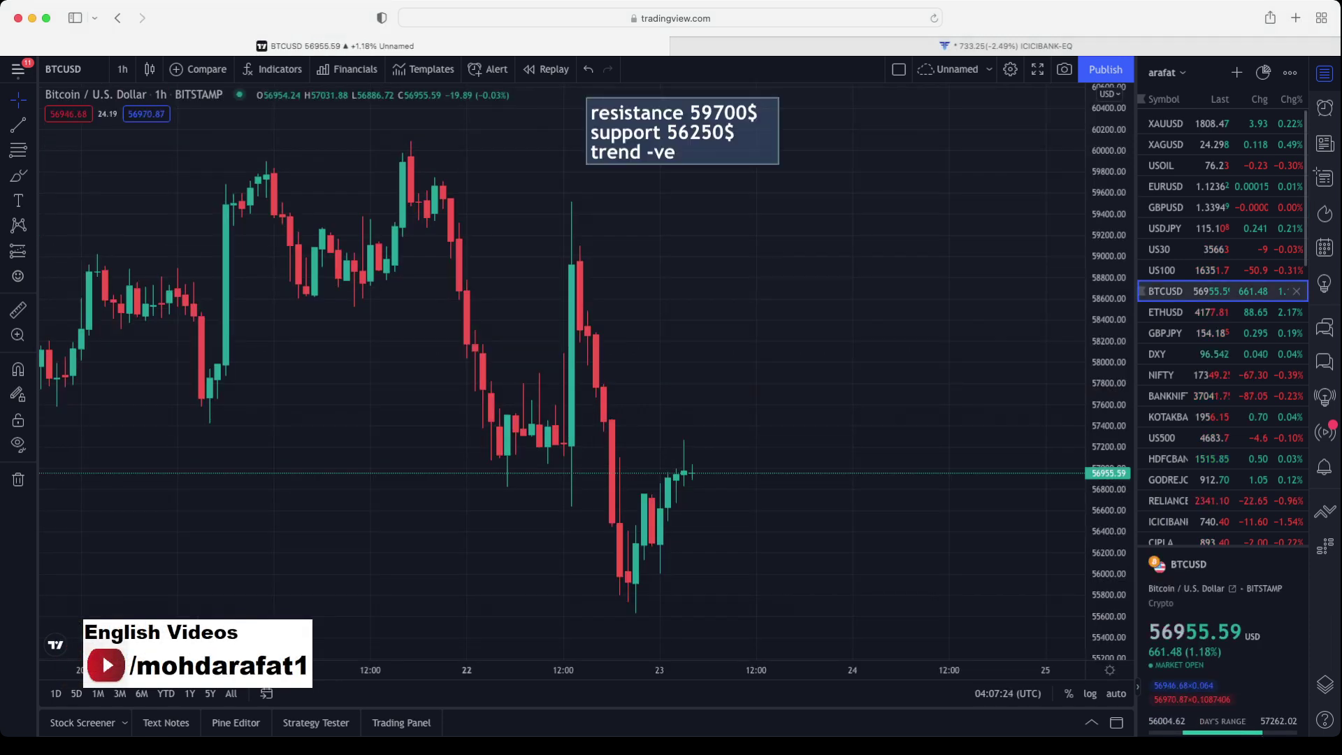
Step: Place the Bitcoin note beside recent candles, edit resistance to 59200$, then switch to Fyers MCX gold
left_click_drag(692, 132, 837, 346)
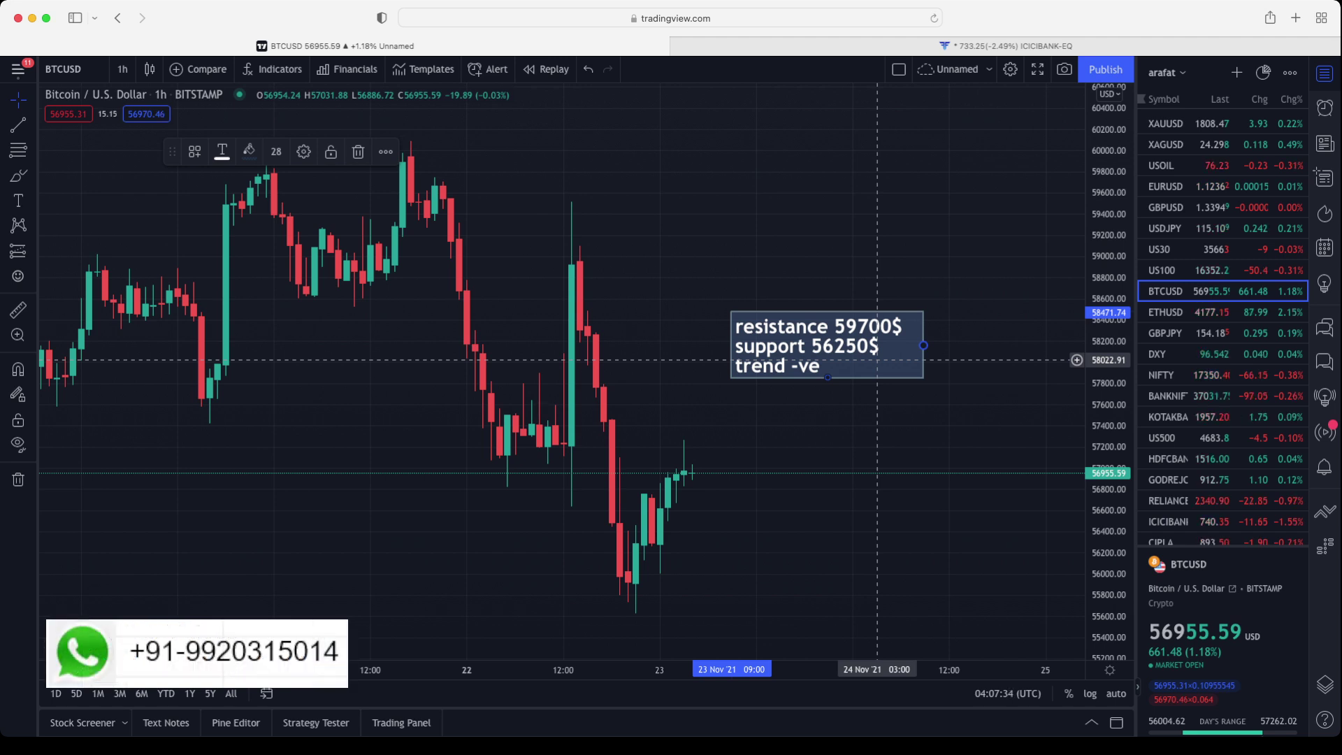
double_click(877, 359)
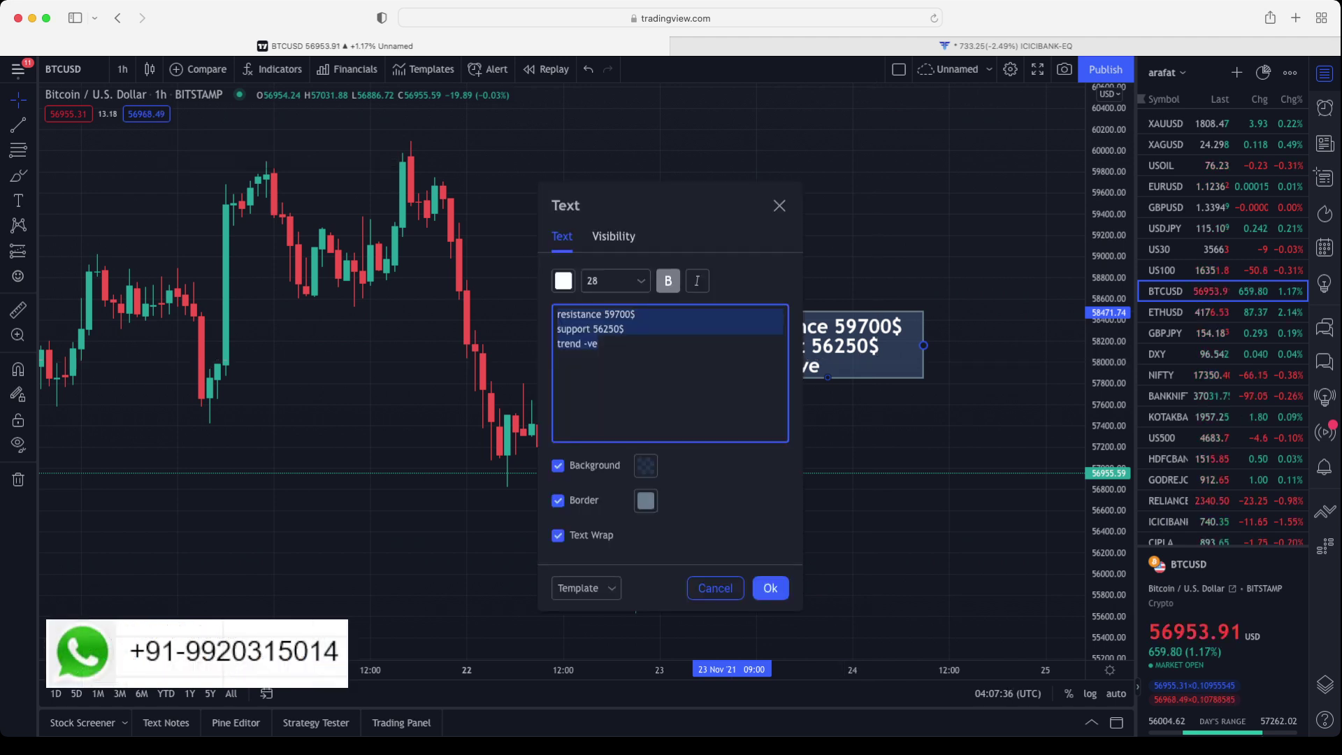
left_click(599, 344)
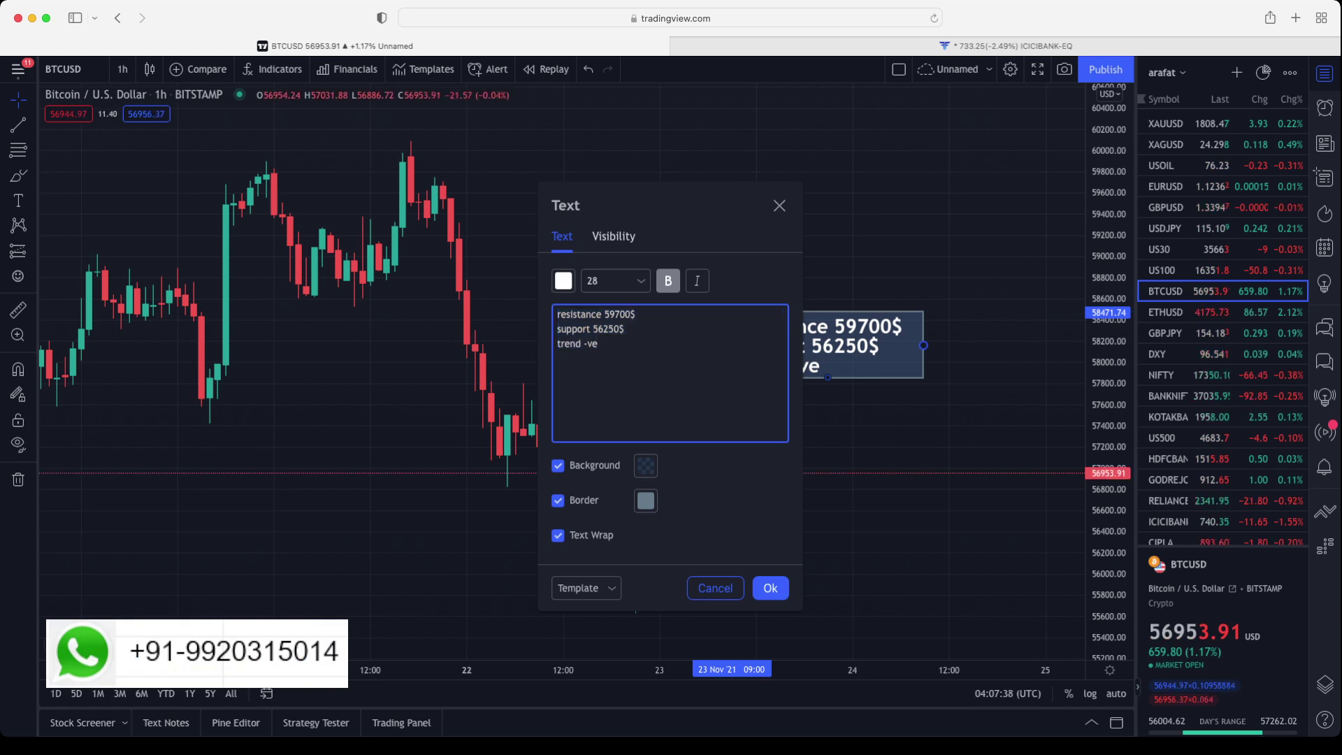
key("BackSpace")
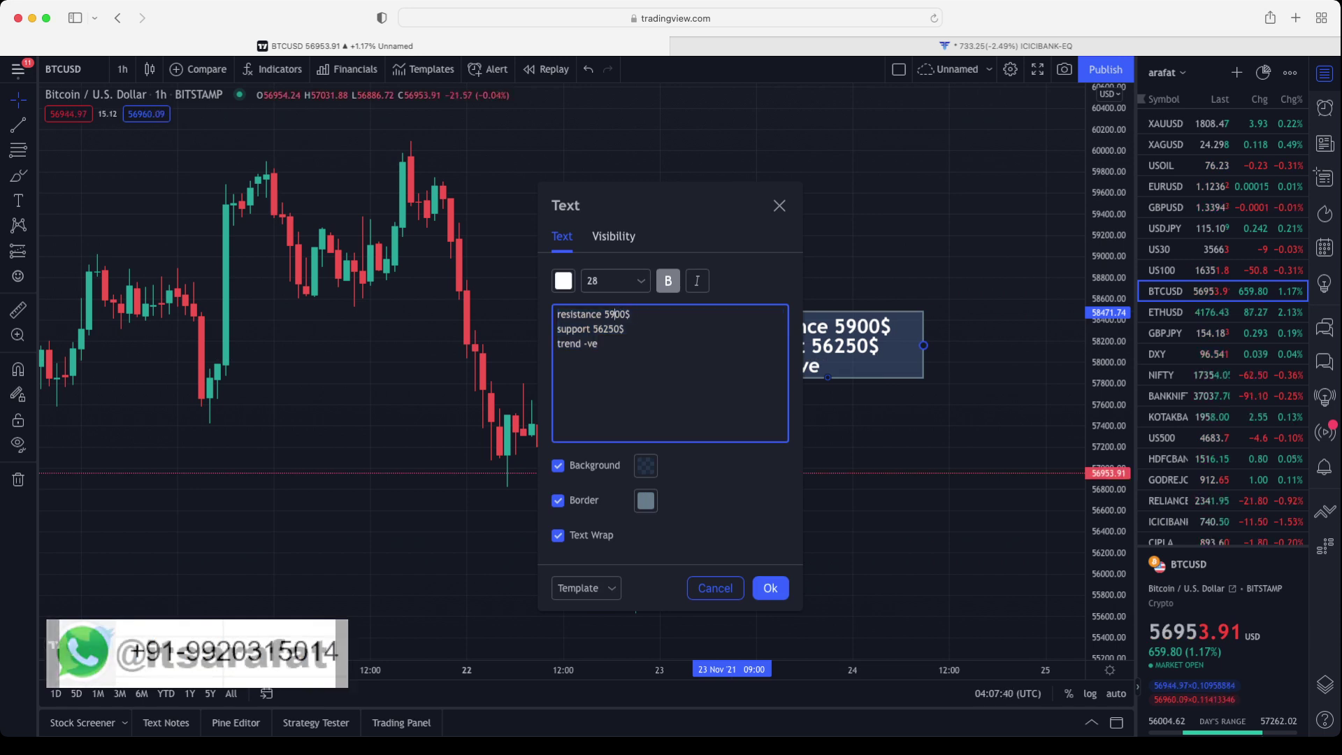
type("2")
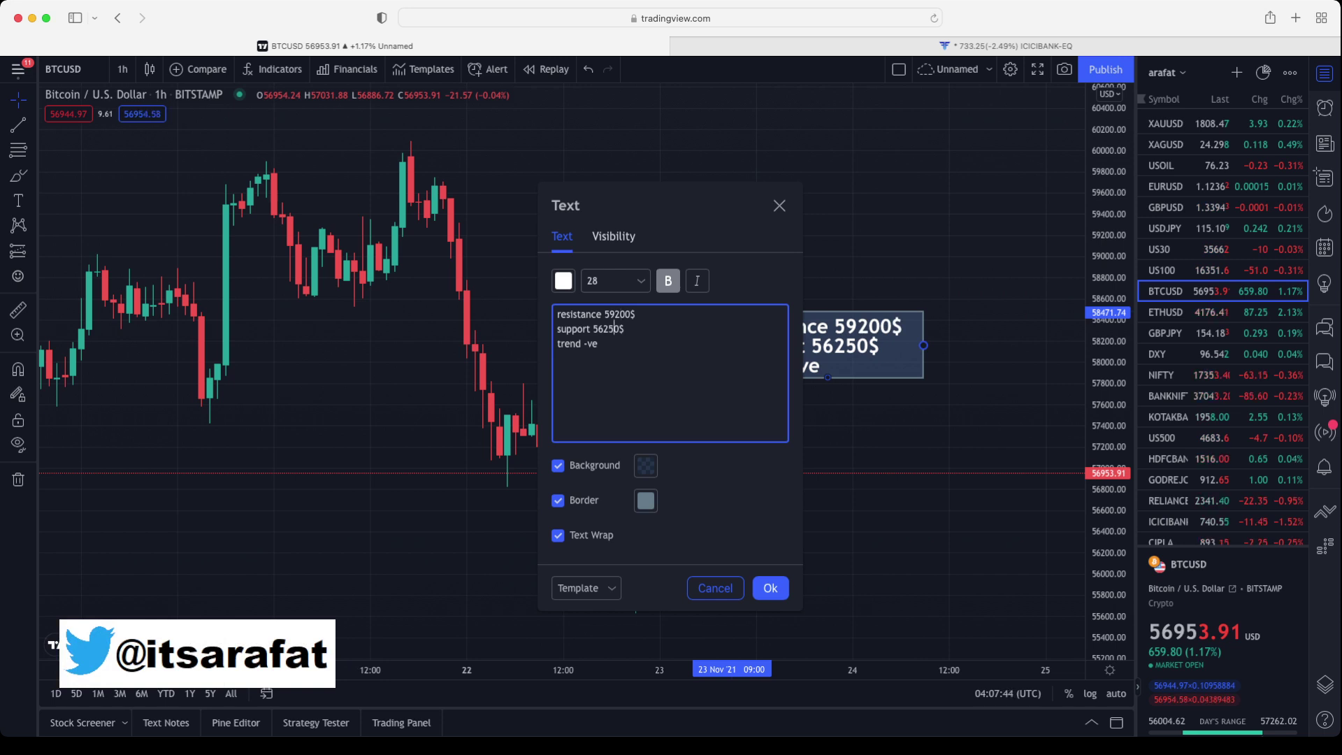
left_click(770, 587)
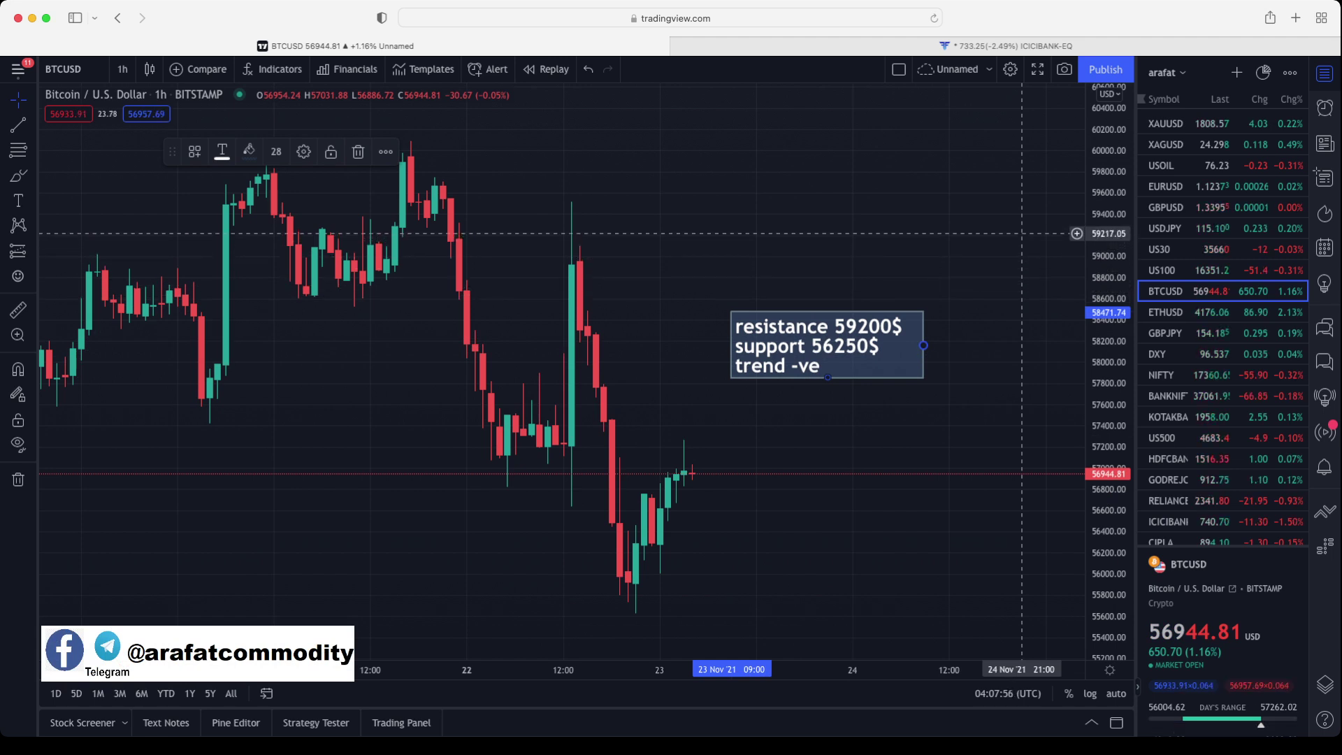
left_click_drag(936, 489, 933, 435)
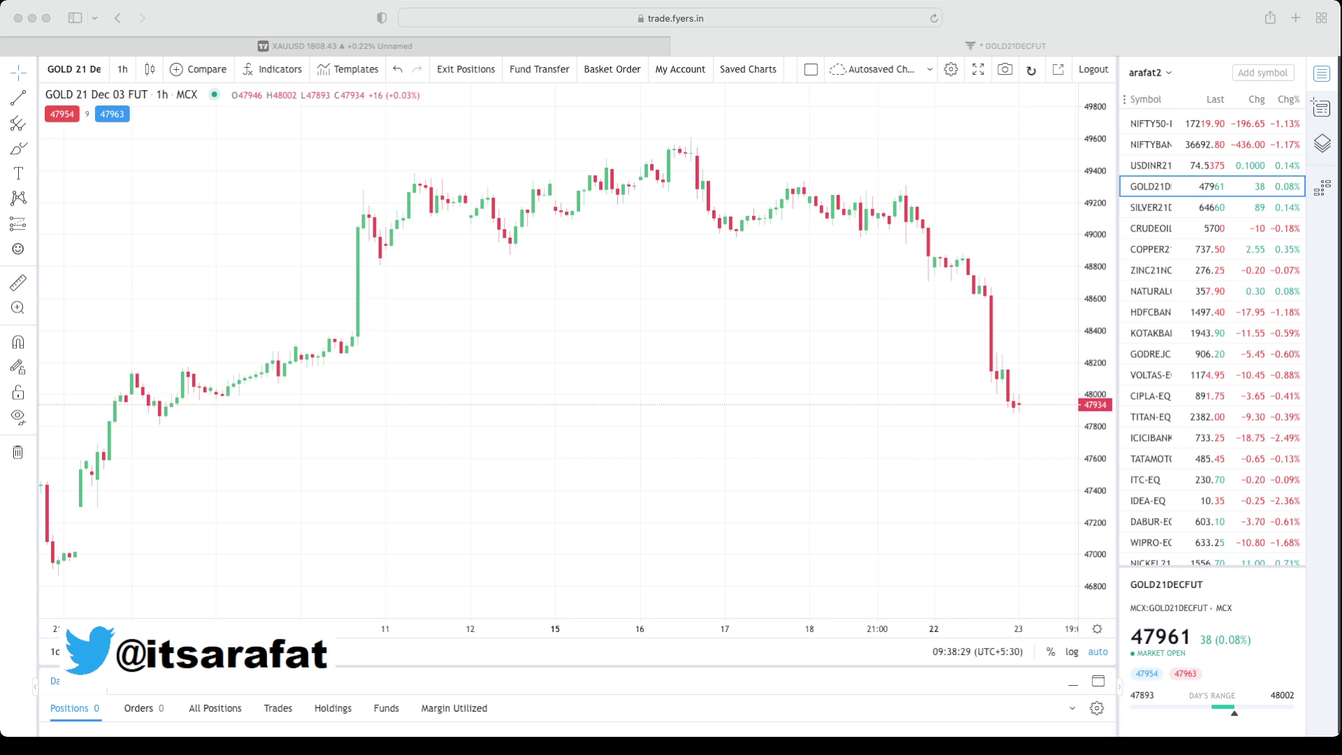
key("super+Tab")
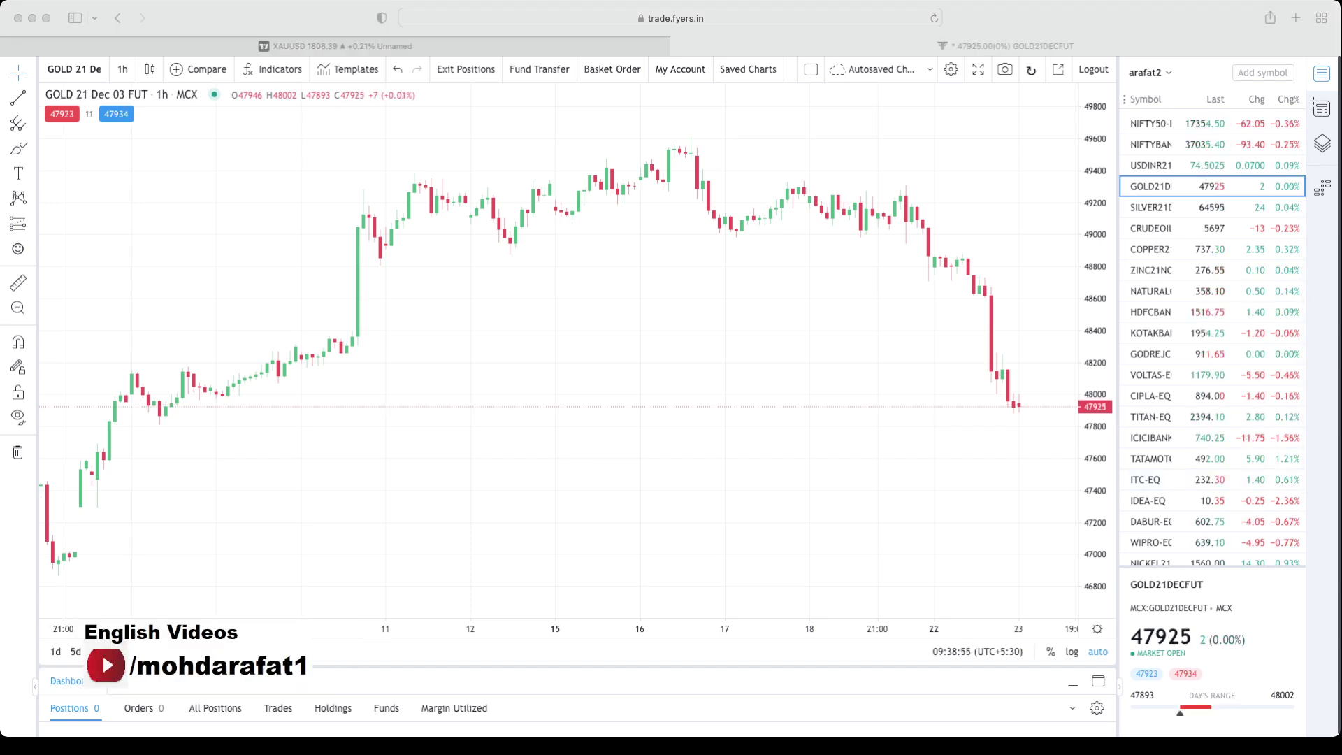
Step: Switch the Fyers chart from MCX gold to the SILVER21DECFUT 1-hour futures chart
left_click(1041, 360)
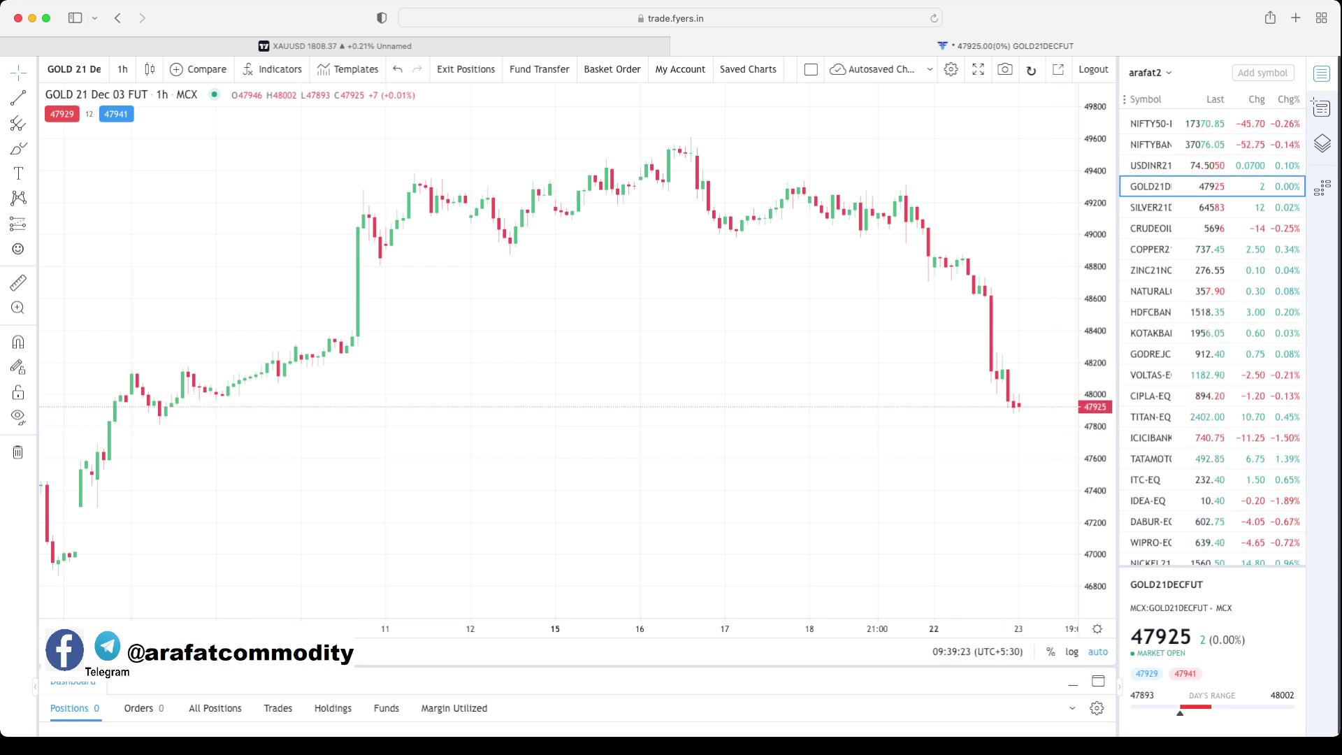
left_click(1174, 207)
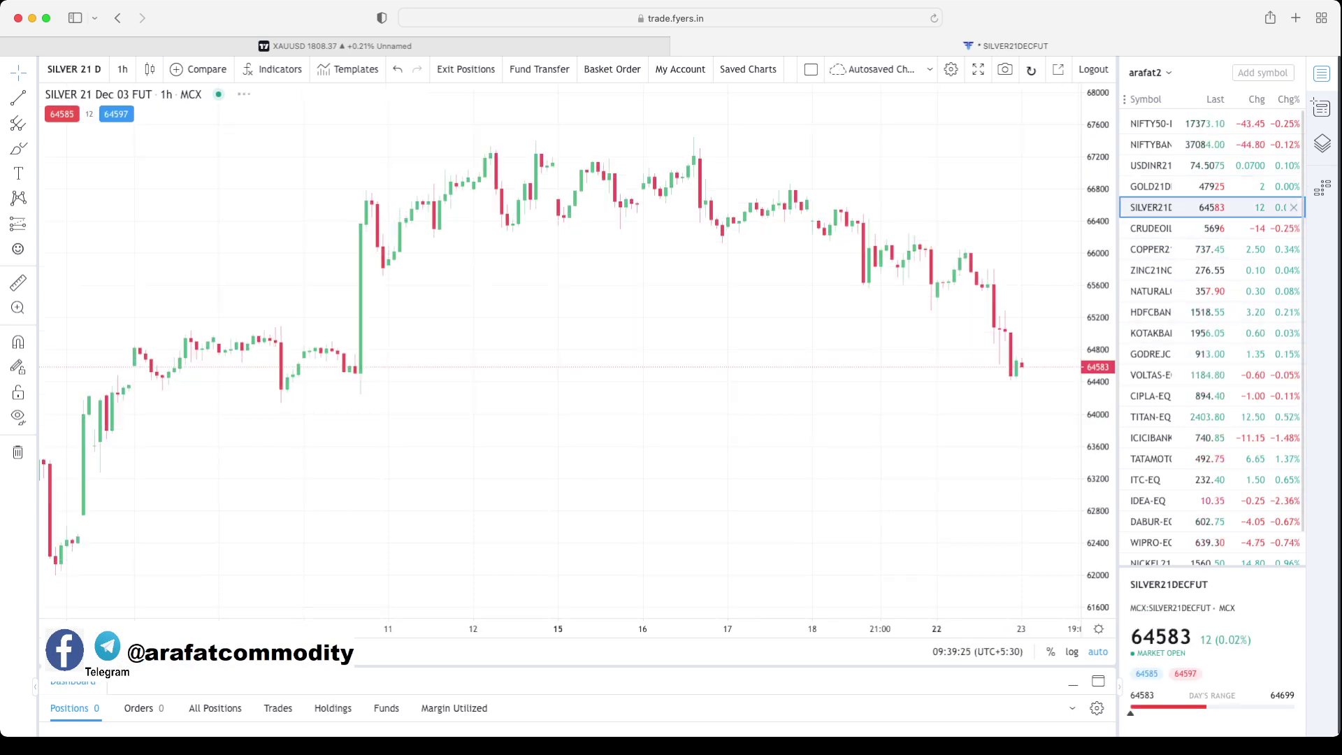